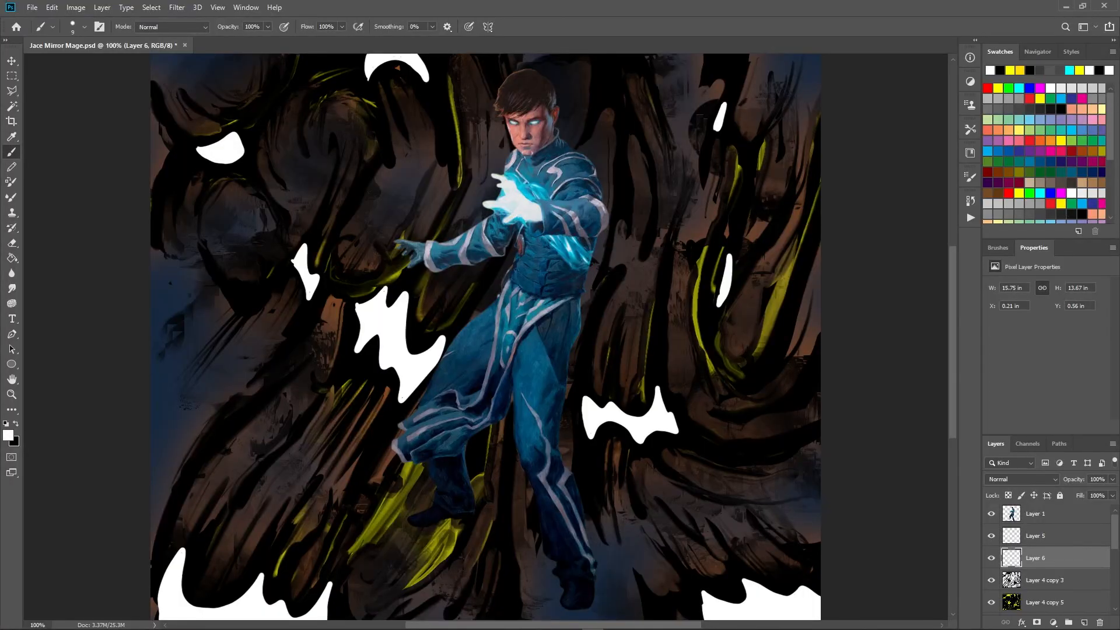
- Merge Layer 6 with Layer 5 so all the white shapes share one layer
left_click(991, 558)
left_click(991, 559)
left_click(1036, 536)
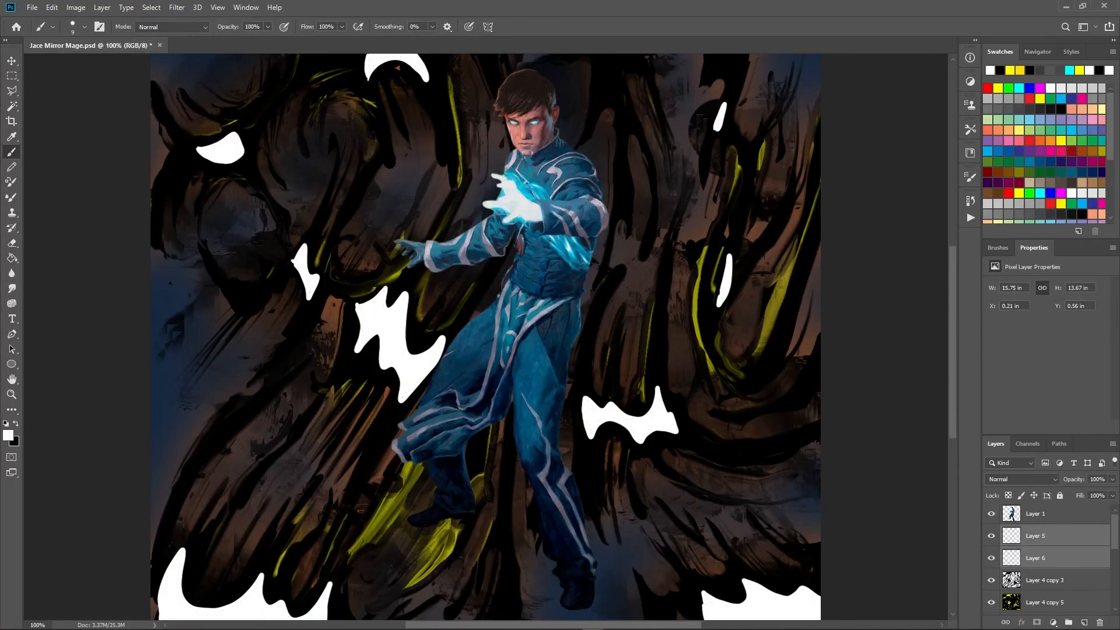
- Apply Inner Glow, Stroke and Outer Glow layer effects to the merged white shapes
left_click(1023, 623)
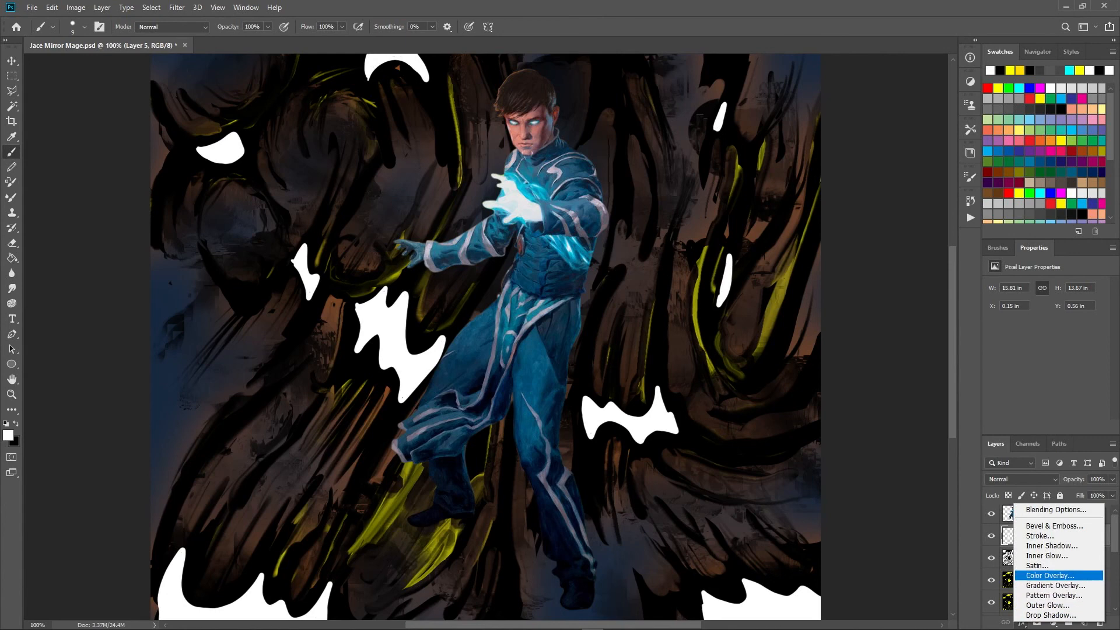
left_click(1047, 556)
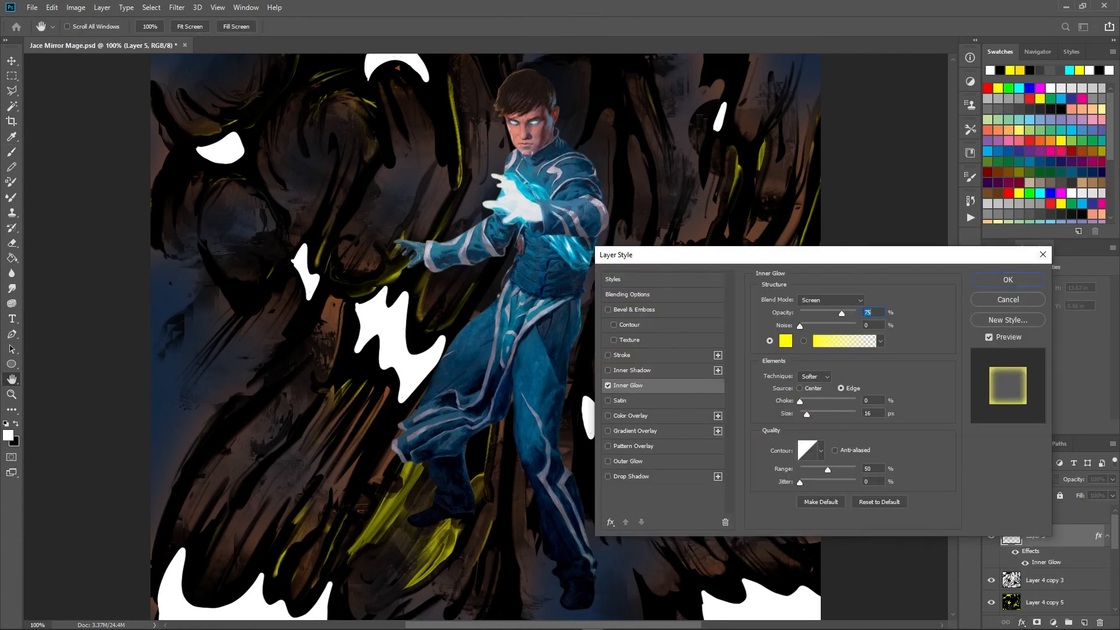
left_click(622, 355)
left_click(608, 461)
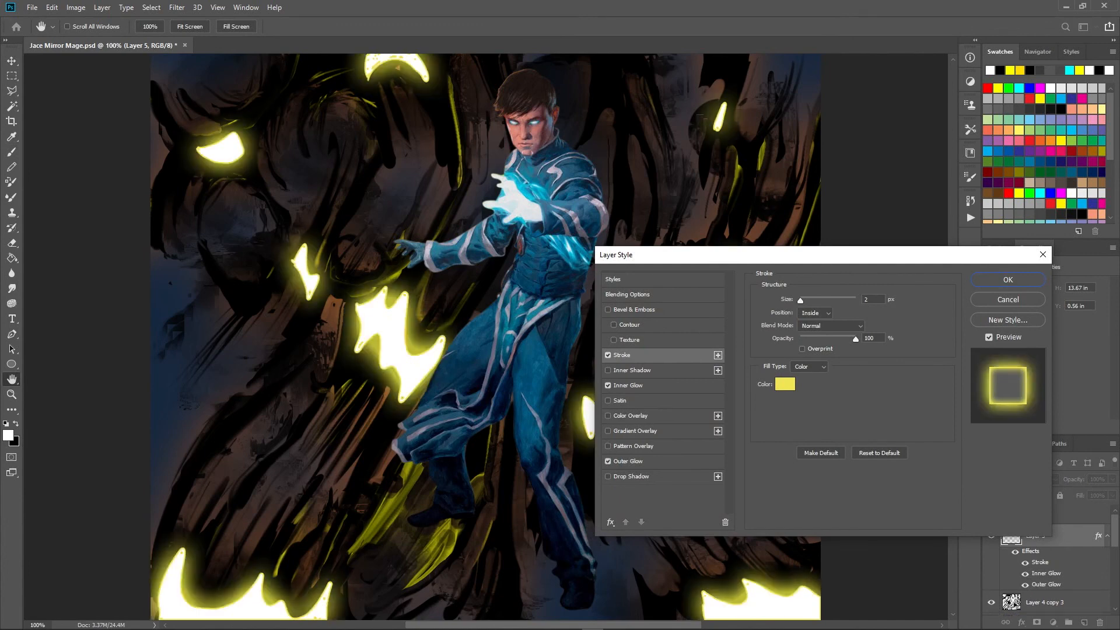
- Set the white shapes' fill opacity to 0% in the blending options
left_click(613, 280)
left_click(628, 295)
left_click_drag(866, 346, 809, 345)
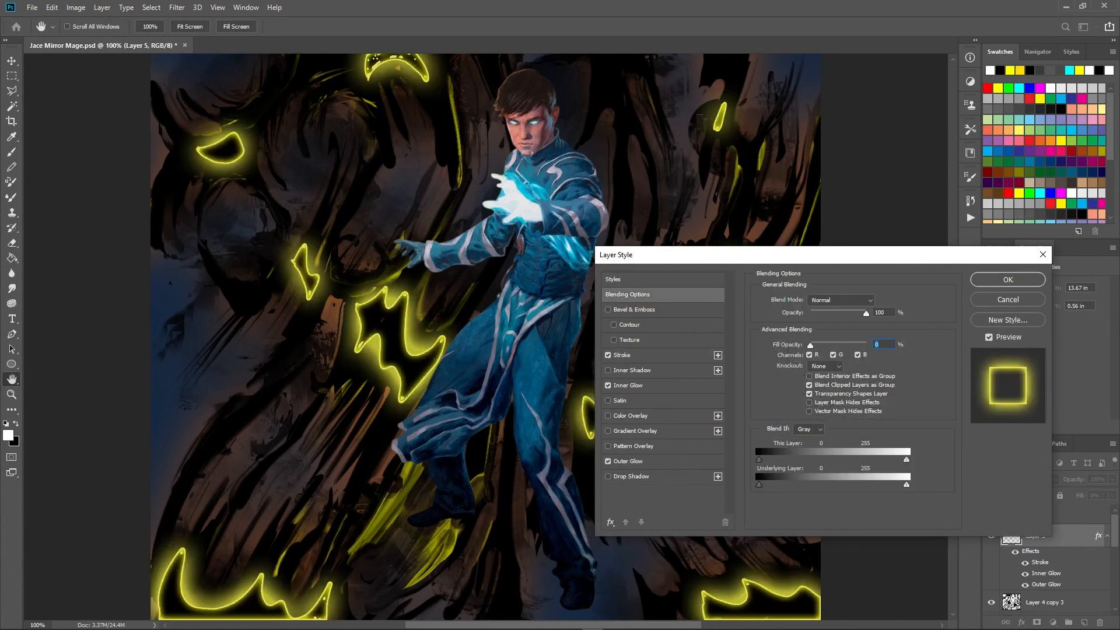
- Change the stroke effect's color to white
left_click(623, 355)
left_click(786, 384)
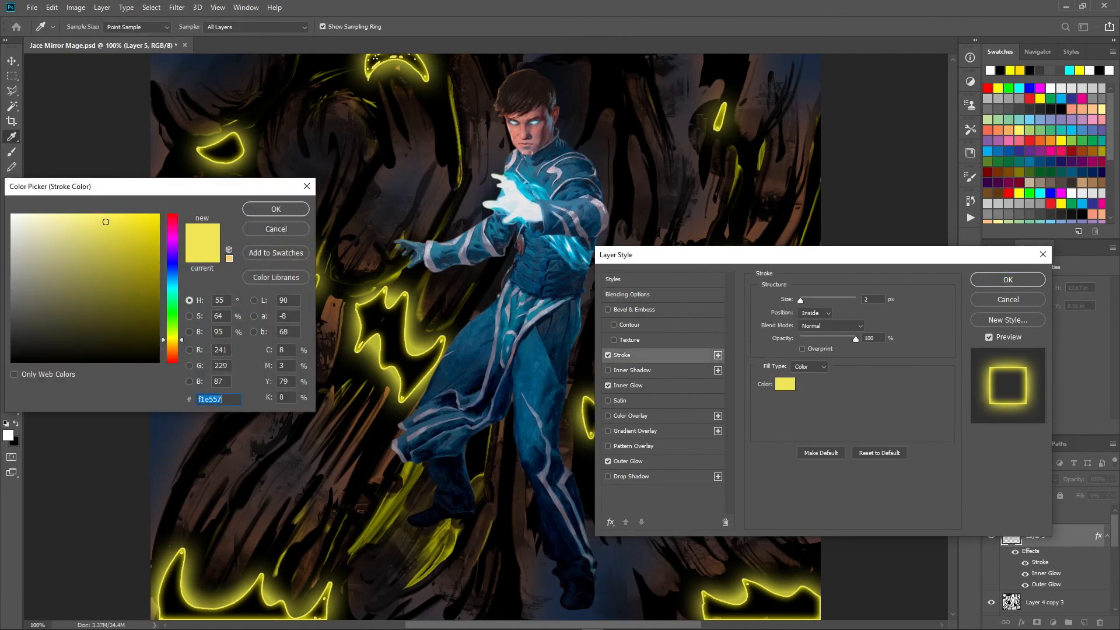
left_click(11, 214)
left_click(275, 208)
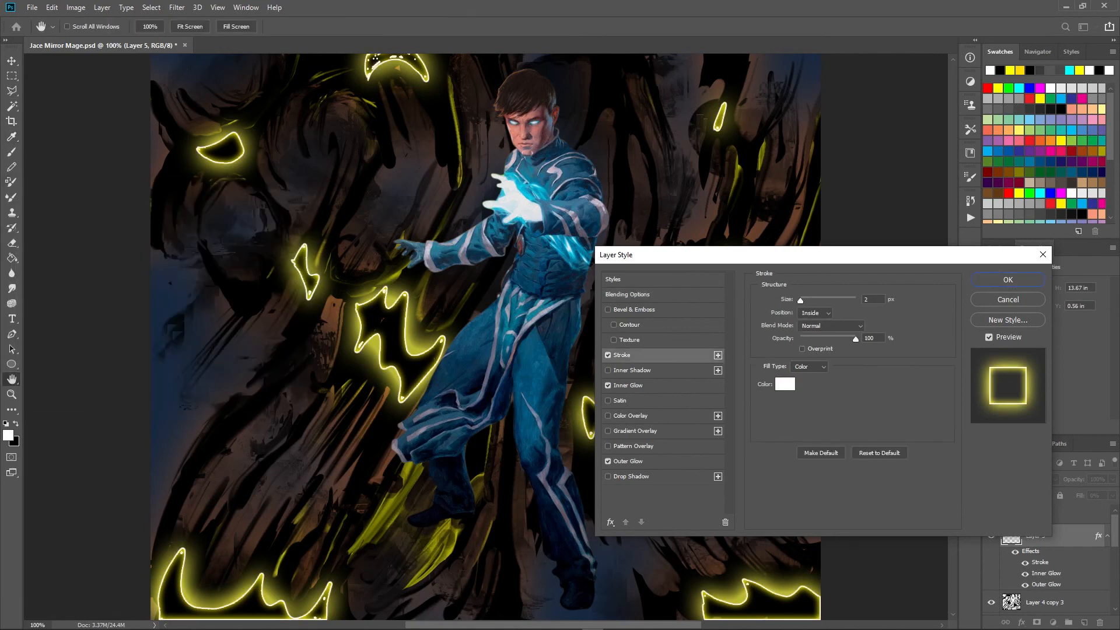
- Set the inner glow's blend mode to Normal and its color to white
left_click(628, 385)
left_click(831, 300)
left_click(814, 311)
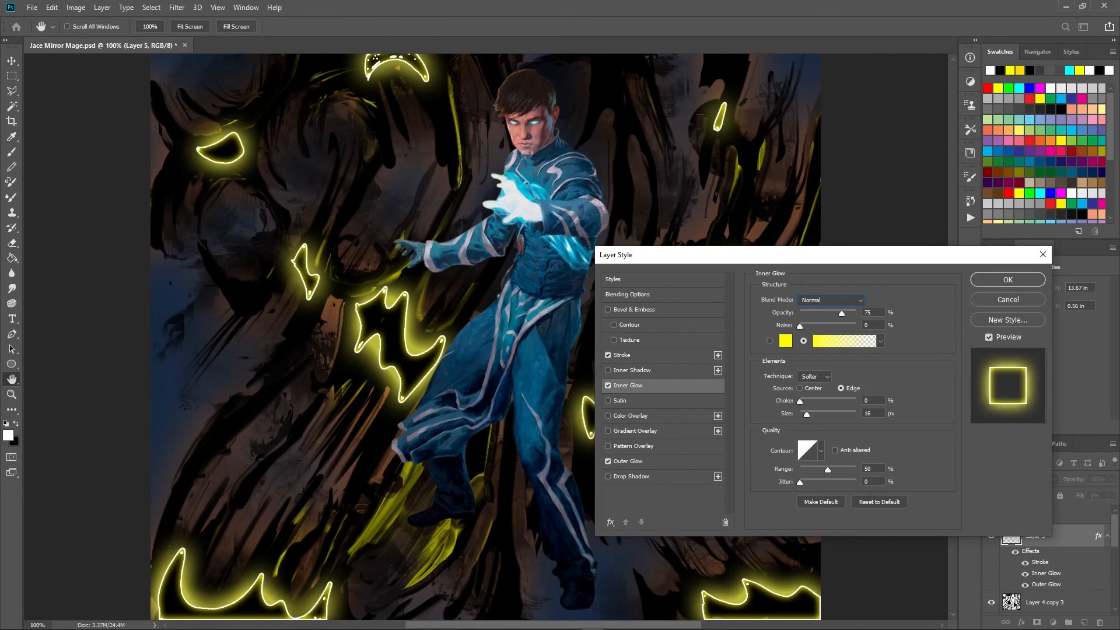
left_click(786, 341)
left_click(11, 214)
left_click(275, 208)
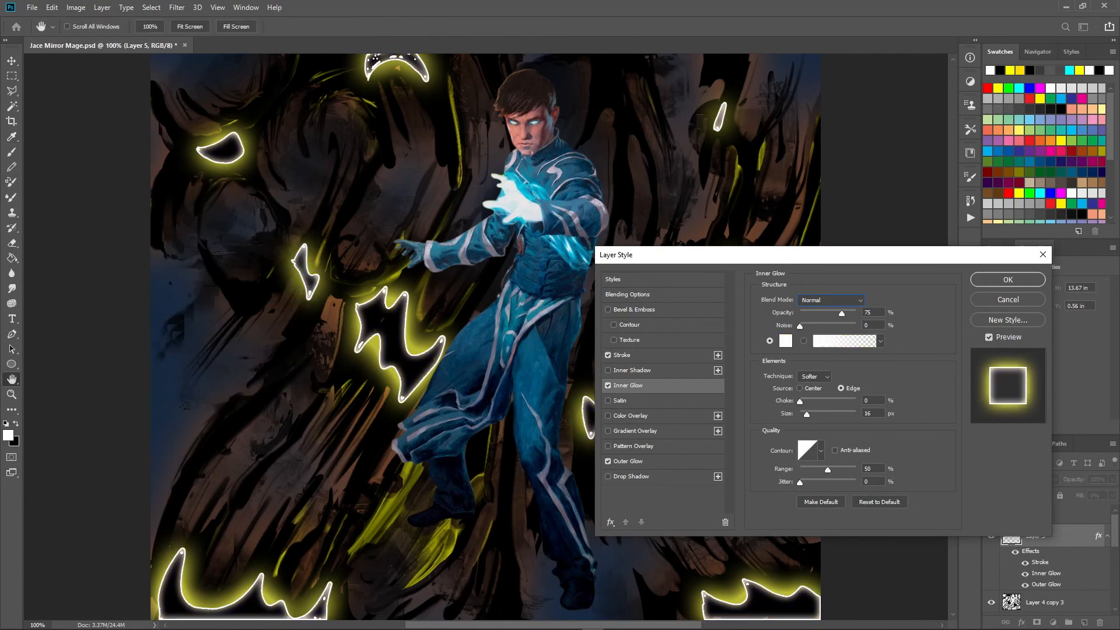
- Make the outer glow white with 33% opacity and a size of 29 px
left_click(628, 462)
left_click(785, 341)
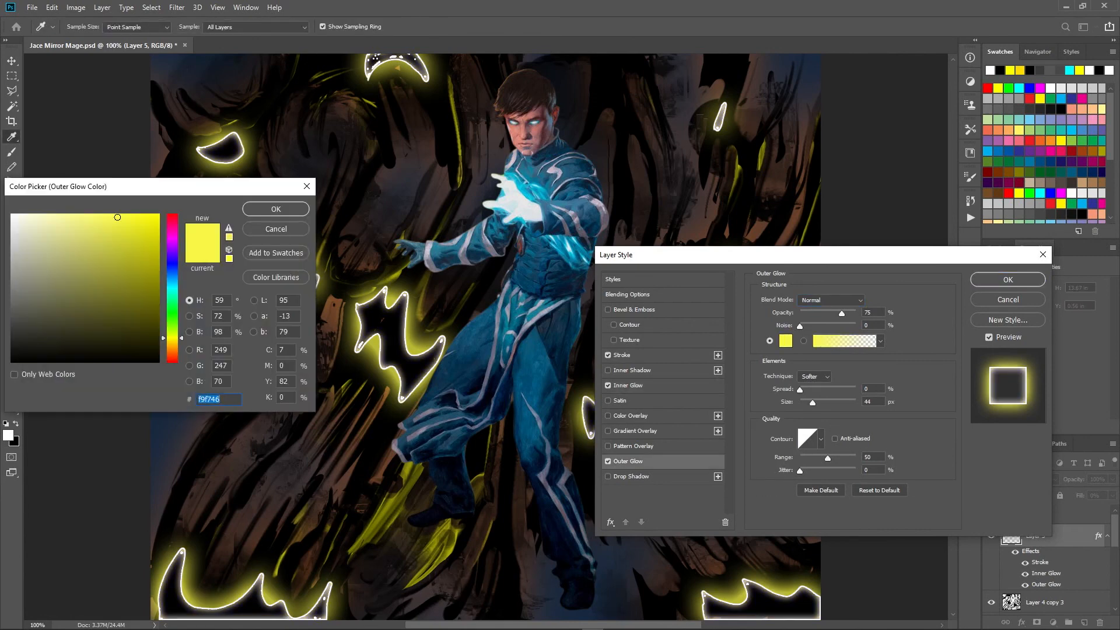
left_click(11, 214)
left_click(275, 208)
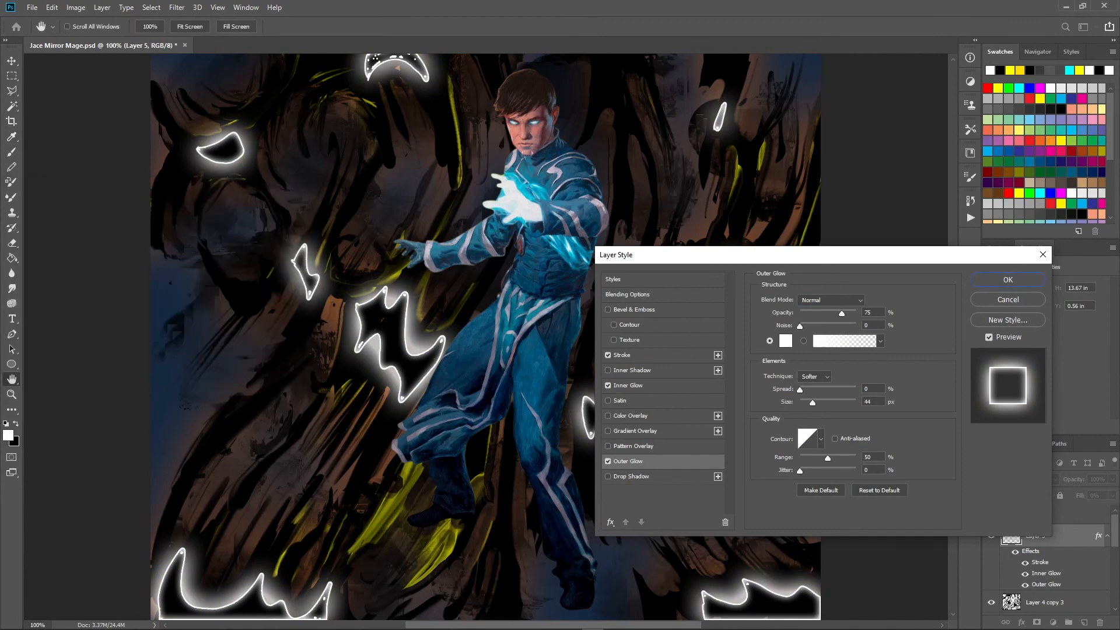
left_click_drag(842, 313, 821, 314)
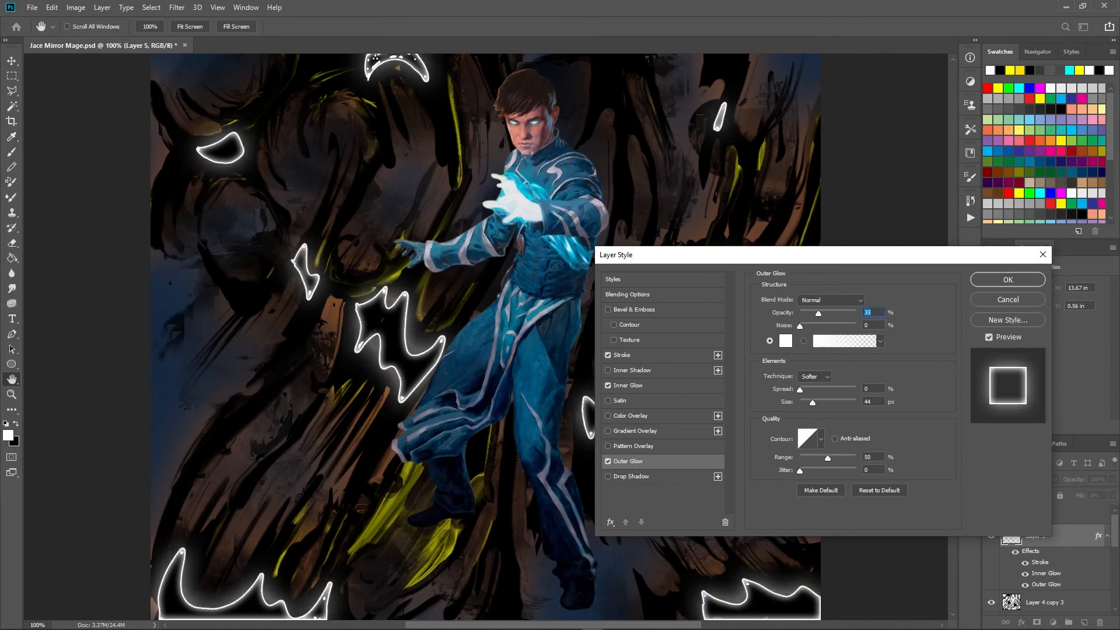
left_click_drag(813, 403, 808, 402)
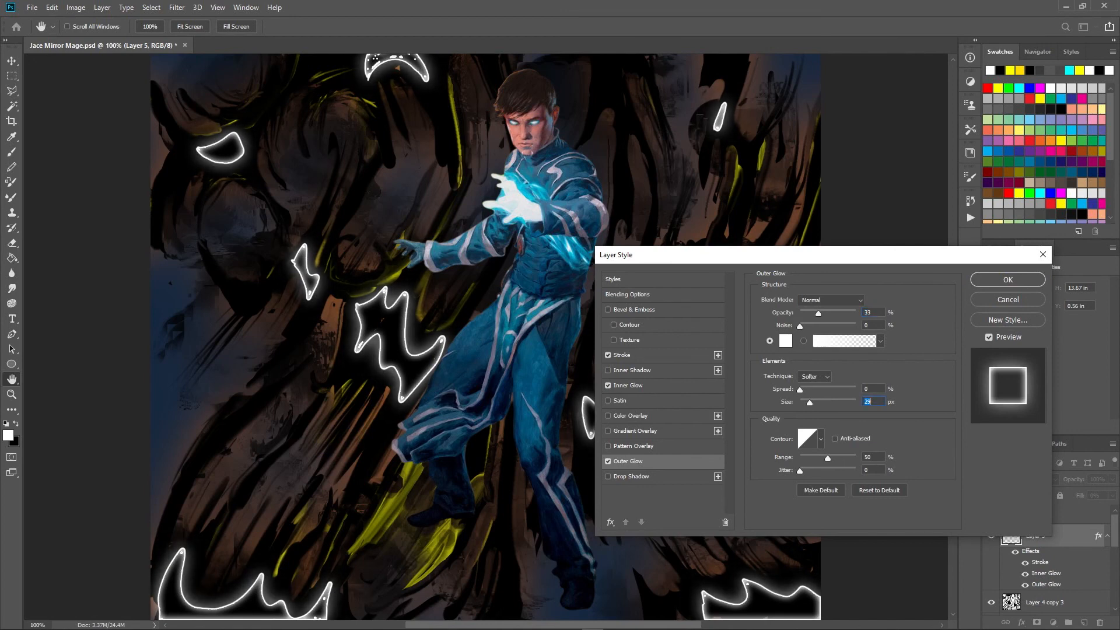
- Set the inner glow's size to 21 px and apply the layer style
left_click(629, 385)
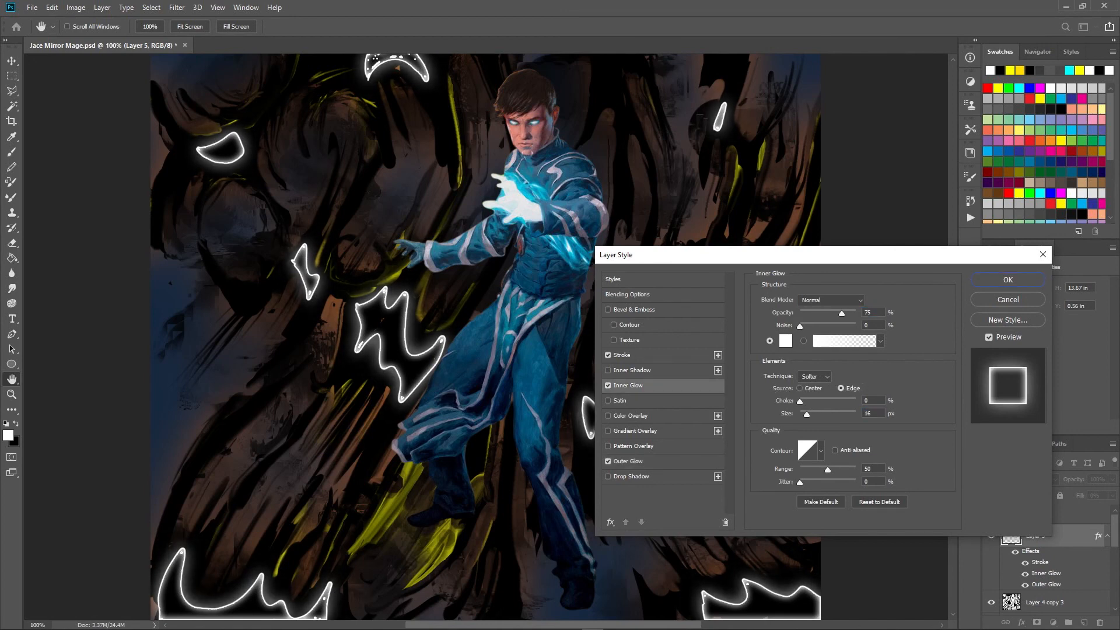
left_click_drag(807, 414, 808, 415)
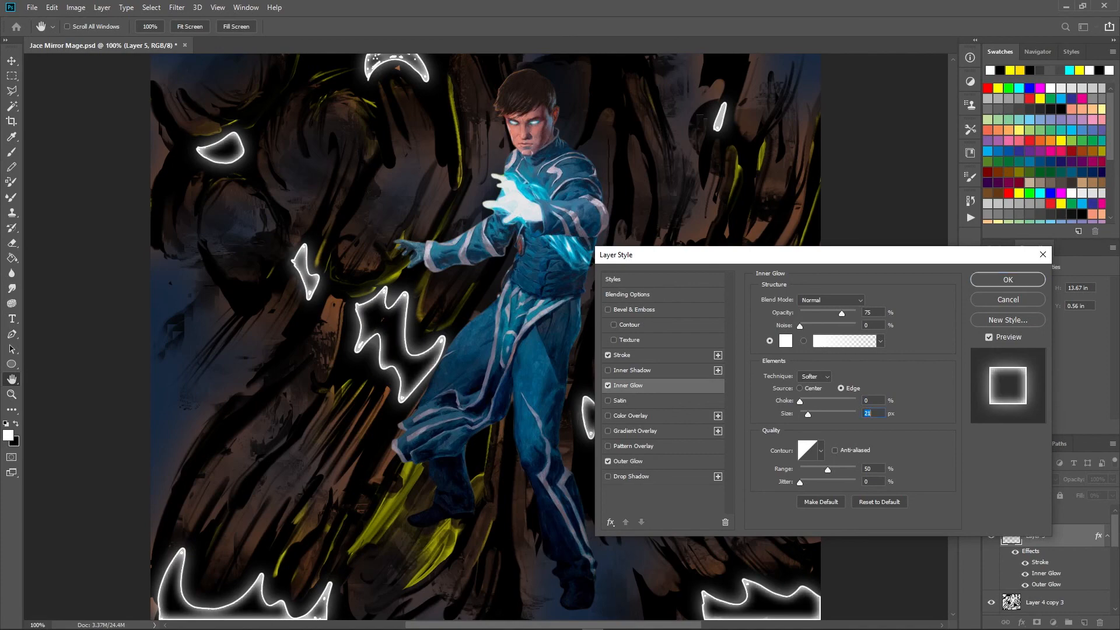
key("Return")
- Smudge the jagged glowing shape beside the figure's bent leg into diagonal streaks with a 35 px Smudge brush
key("b")
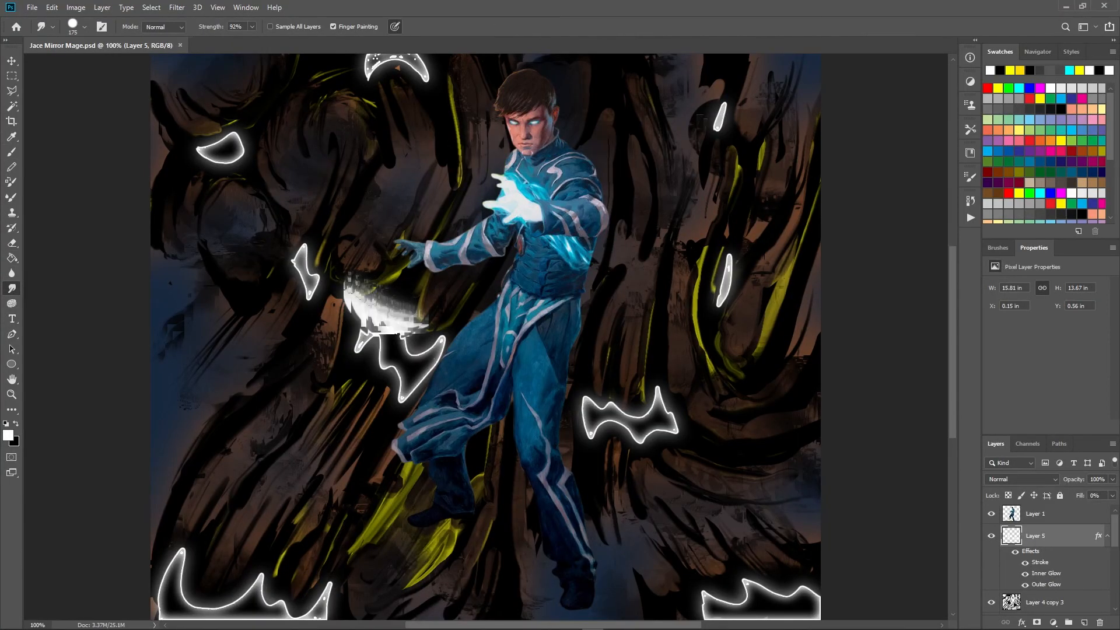
key("F5")
key("F5")
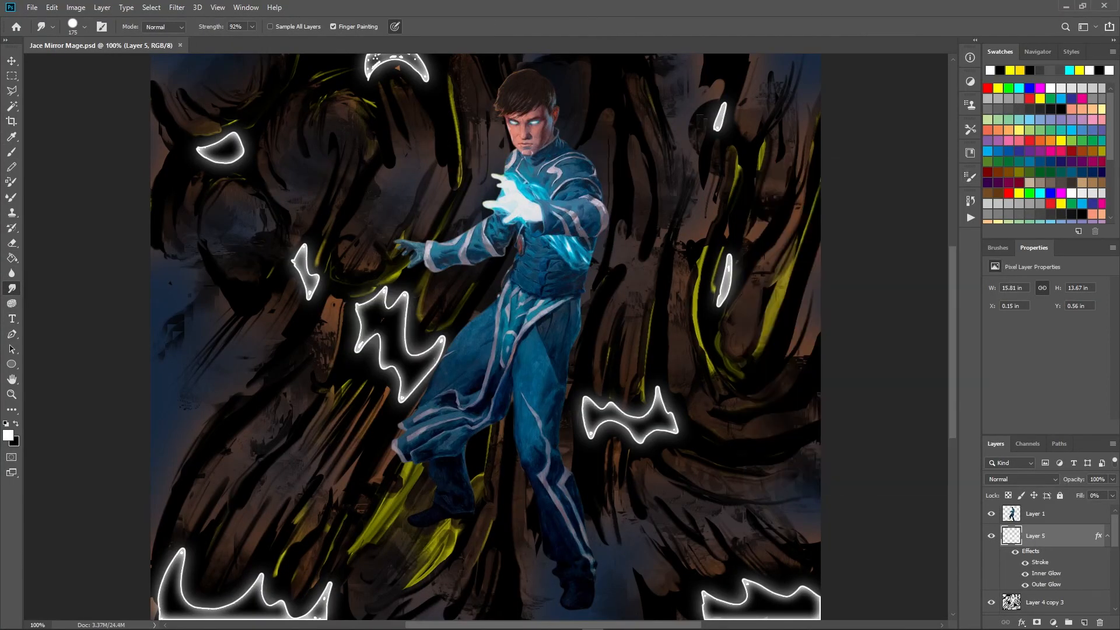
key("bracketleft")
key("bracketleft")
key("bracketleft")
key("bracketleft")
key("bracketleft")
key("bracketleft")
key("bracketleft")
key("bracketleft")
key("bracketleft")
key("bracketleft")
key("bracketleft")
mouse_move(404, 308)
left_mouse_down()
mouse_move(418, 267)
mouse_move(401, 344)
left_mouse_up()
mouse_move(410, 351)
left_mouse_down()
mouse_move(431, 300)
mouse_move(447, 313)
left_mouse_up()
mouse_move(437, 350)
left_mouse_down()
mouse_move(478, 297)
mouse_move(467, 307)
left_mouse_up()
mouse_move(414, 386)
left_mouse_down()
mouse_move(384, 448)
mouse_move(388, 409)
left_mouse_up()
left_click_drag(406, 357, 361, 404)
left_click_drag(386, 320, 354, 376)
left_click_drag(383, 331, 352, 385)
left_click_drag(380, 321, 333, 381)
mouse_move(383, 304)
left_mouse_down()
mouse_move(409, 258)
mouse_move(353, 308)
left_mouse_up()
left_click_drag(365, 310, 339, 302)
left_click_drag(418, 370, 426, 388)
left_click_drag(425, 363, 435, 374)
- Smudge the small shape near the outstretched hand and the upper-left crescent into pointed streaks
left_click_drag(311, 287, 297, 325)
left_click_drag(301, 260, 321, 222)
mouse_move(306, 261)
left_mouse_down()
mouse_move(326, 204)
mouse_move(336, 232)
left_mouse_up()
mouse_move(317, 285)
left_mouse_down()
mouse_move(308, 271)
mouse_move(337, 246)
mouse_move(284, 283)
left_mouse_up()
left_click_drag(219, 149, 247, 129)
left_click_drag(224, 156, 271, 130)
left_click_drag(230, 140, 257, 114)
left_click_drag(216, 149, 193, 147)
- Turn off Finger Painting and smear the ends of the top crescent downward
left_click(334, 27)
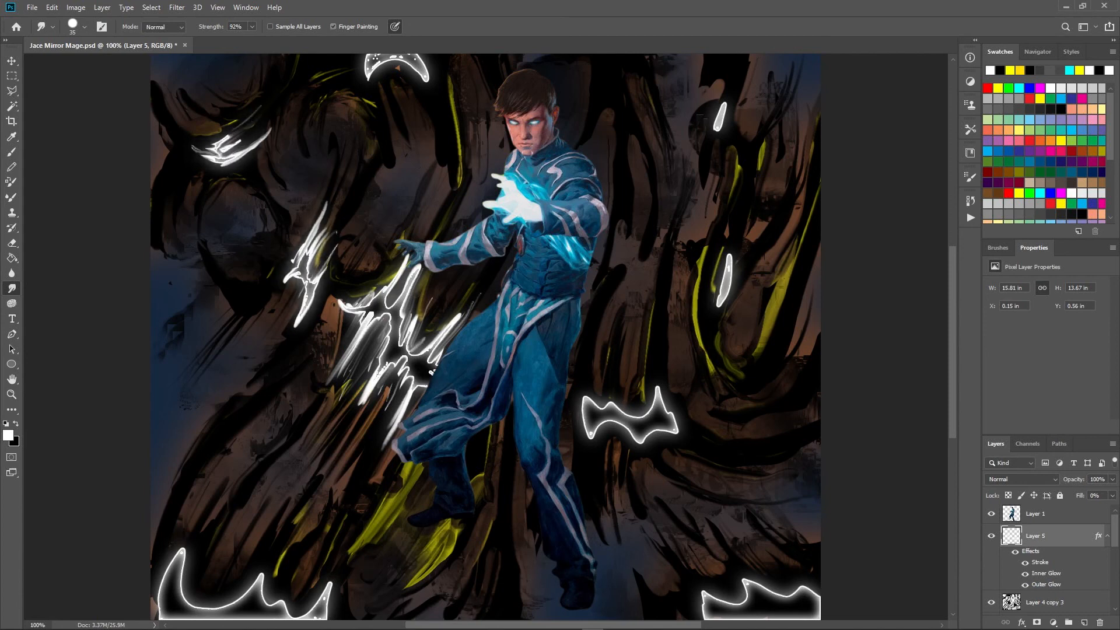
left_click_drag(369, 60, 380, 98)
left_click_drag(409, 58, 444, 110)
left_click_drag(405, 57, 454, 135)
- Smudge the glowing shape in the artwork's lower-left corner into upward flame-like spikes
left_click_drag(180, 558, 195, 530)
left_click_drag(186, 572, 185, 617)
left_click_drag(192, 594, 195, 620)
left_click(195, 625)
left_click(1038, 52)
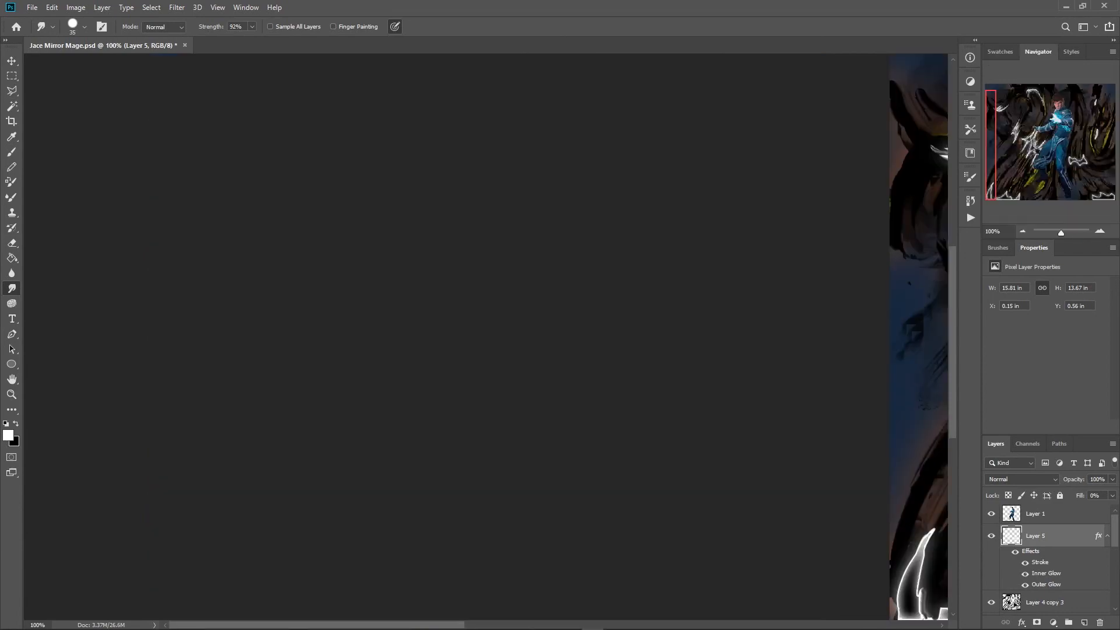
left_click_drag(1030, 139, 1026, 145)
left_click_drag(327, 610, 307, 596)
left_click_drag(315, 610, 306, 582)
left_click_drag(357, 607, 393, 565)
left_click_drag(388, 590, 409, 532)
left_click_drag(394, 584, 408, 543)
left_click_drag(403, 606, 427, 554)
mouse_move(409, 607)
left_mouse_down()
mouse_move(433, 557)
mouse_move(477, 549)
left_mouse_up()
mouse_move(449, 614)
left_mouse_down()
mouse_move(481, 531)
mouse_move(480, 622)
left_mouse_up()
mouse_move(363, 616)
left_mouse_down()
mouse_move(379, 599)
mouse_move(372, 592)
left_mouse_up()
left_click_drag(358, 609, 387, 554)
left_click_drag(311, 603, 324, 554)
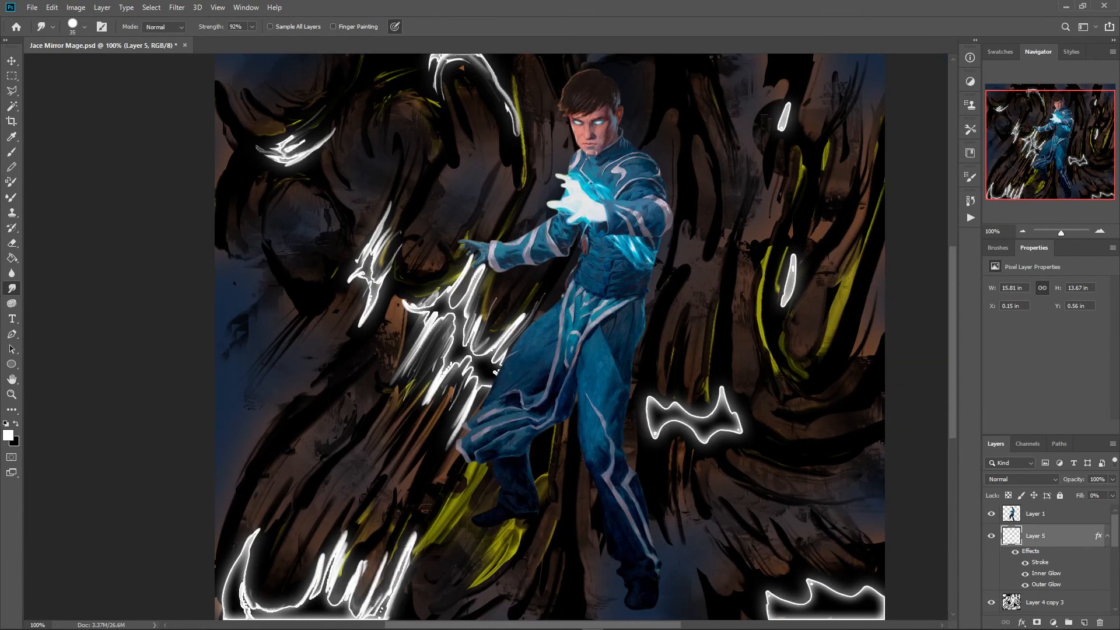
left_click_drag(251, 603, 253, 562)
- Pull spikes upward and a long tail sideways from the glowing shape beside the figure's straight leg
mouse_move(655, 430)
left_mouse_down()
mouse_move(657, 468)
mouse_move(706, 473)
mouse_move(772, 448)
mouse_move(791, 454)
left_mouse_up()
left_click_drag(720, 403, 715, 343)
left_click_drag(733, 422, 739, 383)
left_click_drag(687, 414, 673, 359)
left_click_drag(656, 411, 644, 363)
- Smudge the glowing shape in the artwork's lower-right corner into upward spikes
left_click_drag(771, 595, 752, 564)
left_click_drag(809, 605, 786, 553)
mouse_move(836, 597)
left_mouse_down()
mouse_move(825, 553)
mouse_move(845, 556)
left_mouse_up()
left_click_drag(879, 602, 872, 570)
left_click_drag(812, 610, 791, 574)
- Stretch the two glowing slivers on the artwork's right side into long streaks and smear the top arch further
left_click_drag(786, 296, 768, 349)
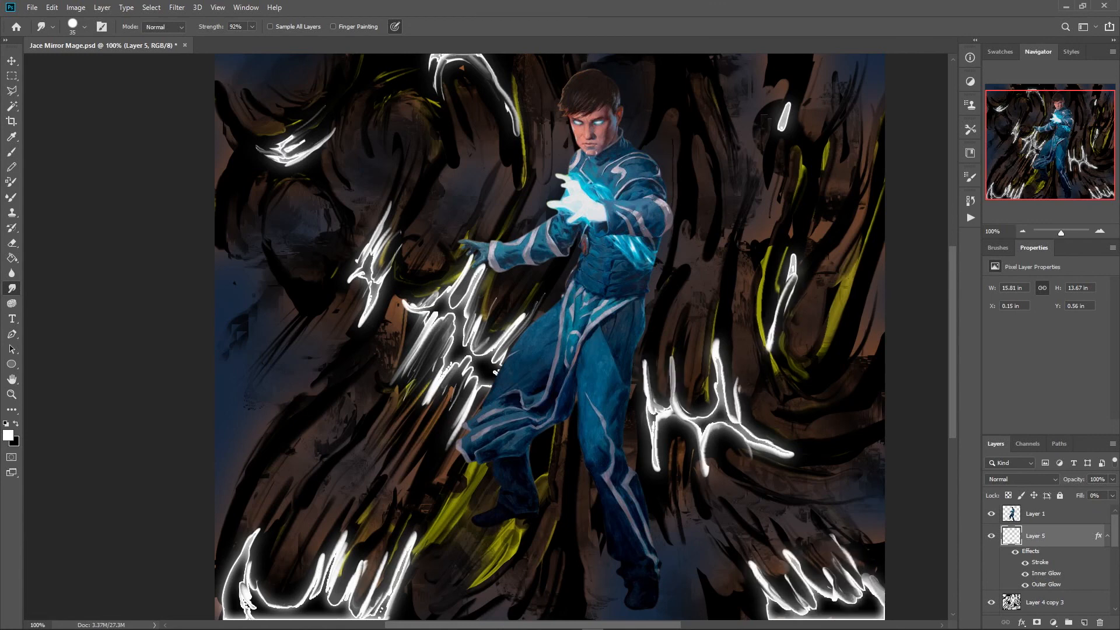
left_click_drag(791, 270, 800, 211)
left_click_drag(790, 289, 813, 254)
left_click_drag(776, 321, 778, 370)
mouse_move(782, 125)
left_mouse_down()
mouse_move(767, 165)
mouse_move(803, 64)
mouse_move(761, 159)
left_mouse_up()
left_click_drag(448, 60, 444, 110)
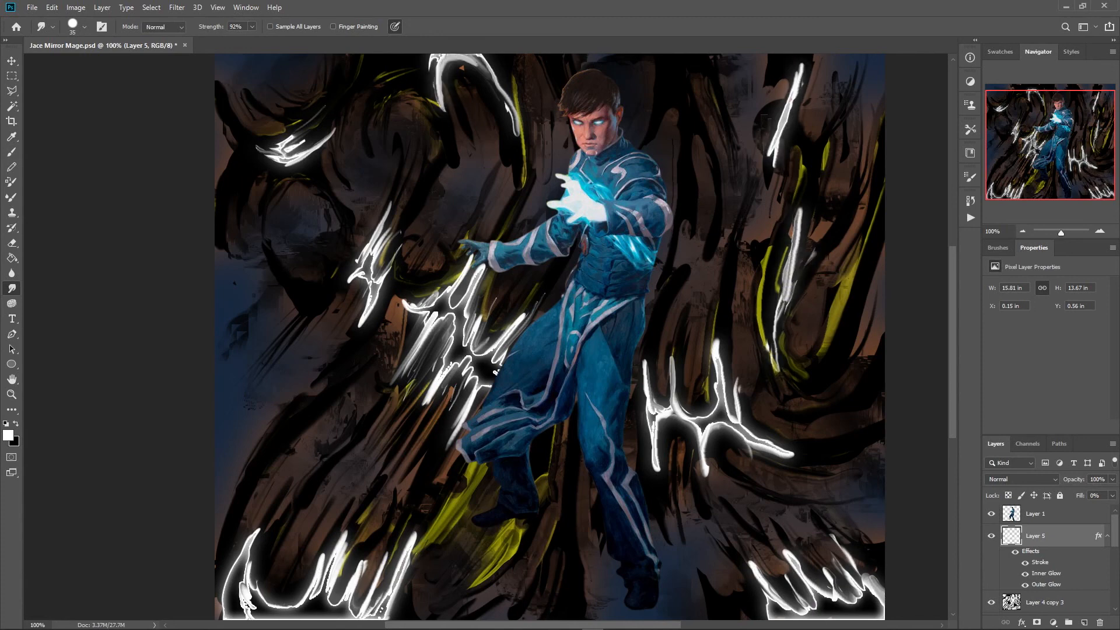
left_click_drag(483, 59, 514, 104)
- Add finer streaks to the glowing shape beside the straight leg with a 10 px Smudge brush
key("bracketleft")
key("bracketleft")
key("bracketleft")
key("bracketleft")
key("bracketleft")
left_click_drag(706, 419, 708, 374)
left_click_drag(700, 418, 680, 373)
mouse_move(705, 419)
left_mouse_down()
mouse_move(688, 383)
mouse_move(718, 388)
left_mouse_up()
left_click_drag(732, 427, 755, 470)
left_click_drag(721, 422, 745, 459)
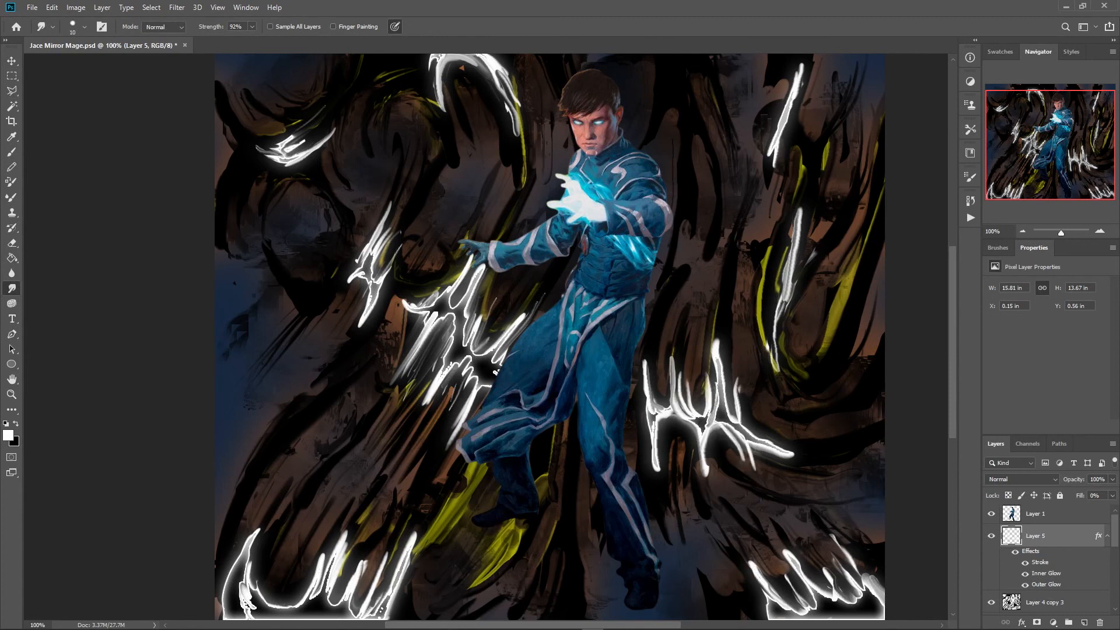
- Pull fine spikes from the lower-right glow and a long thin tail down from the shape beside the leg
left_click_drag(819, 610, 798, 577)
left_click_drag(838, 599, 796, 533)
left_click_drag(826, 574, 814, 538)
left_click_drag(703, 439, 708, 532)
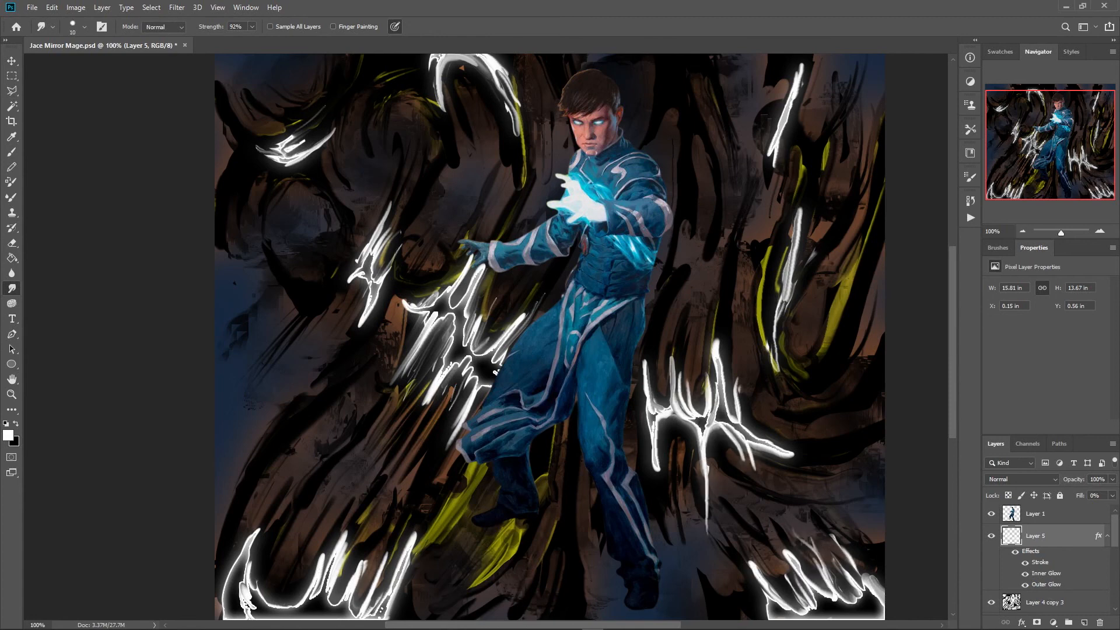
- Extend both ends of the top glowing arch downward with fine smudge strokes
left_click_drag(503, 79, 527, 186)
mouse_move(493, 72)
left_mouse_down()
mouse_move(525, 187)
mouse_move(529, 176)
left_mouse_up()
left_click_drag(445, 73, 456, 152)
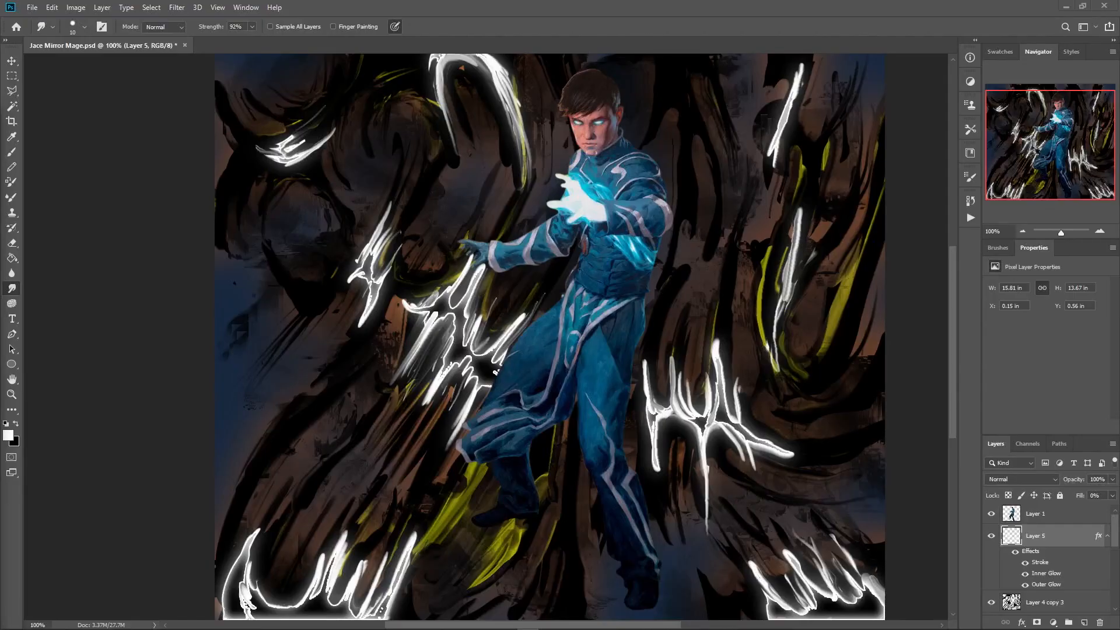
- Add a new layer above the figure on top of the stack and fill it with black
key("ctrl+shift+alt+n")
left_click(11, 258)
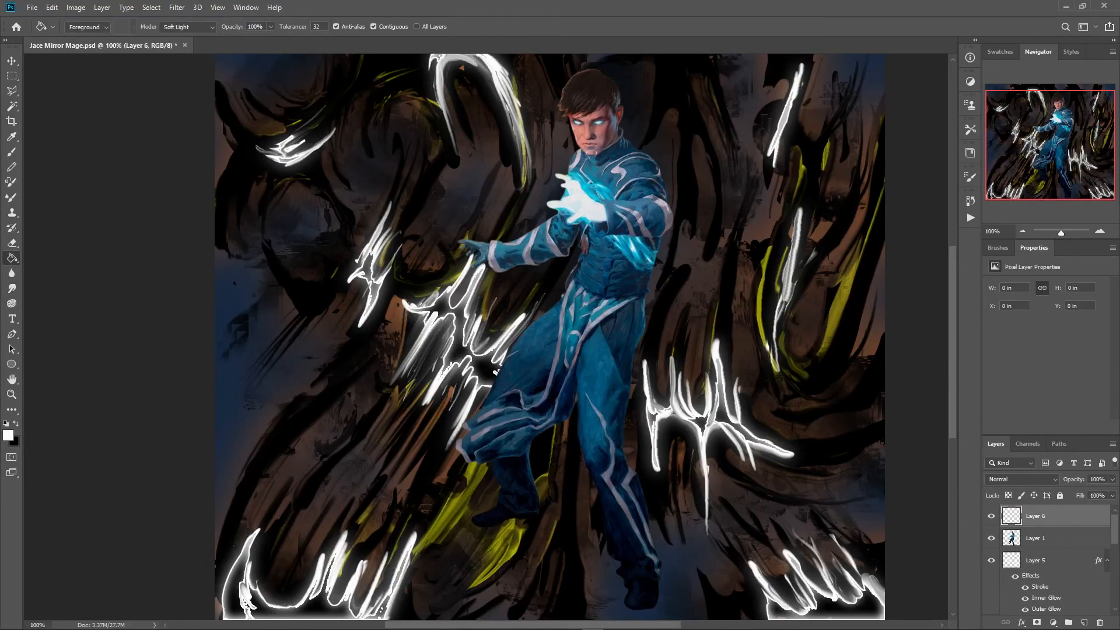
left_click(16, 423)
left_click(303, 373)
- Clip the black layer to the figure and lower its opacity to 39%
left_click(102, 7)
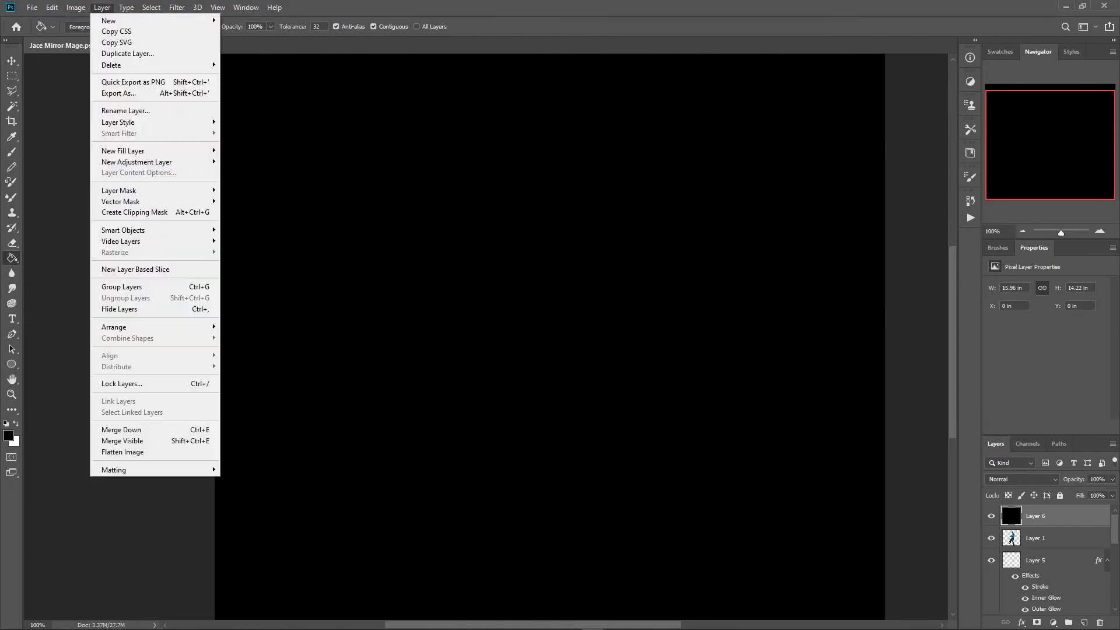
left_click(152, 213)
left_click(1112, 480)
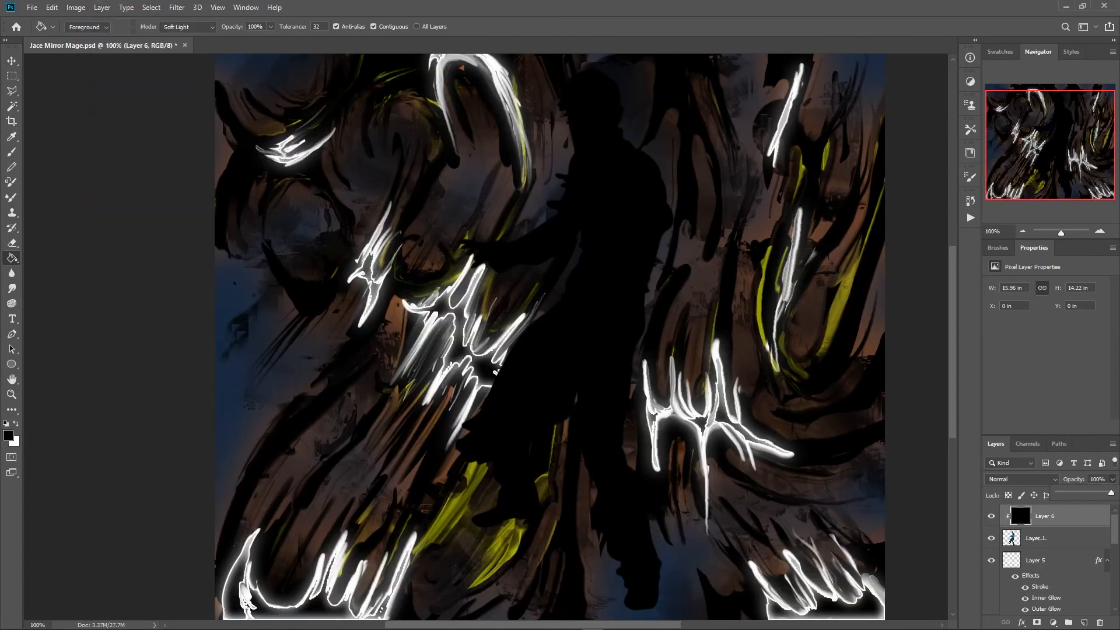
left_click_drag(1114, 494, 1079, 493)
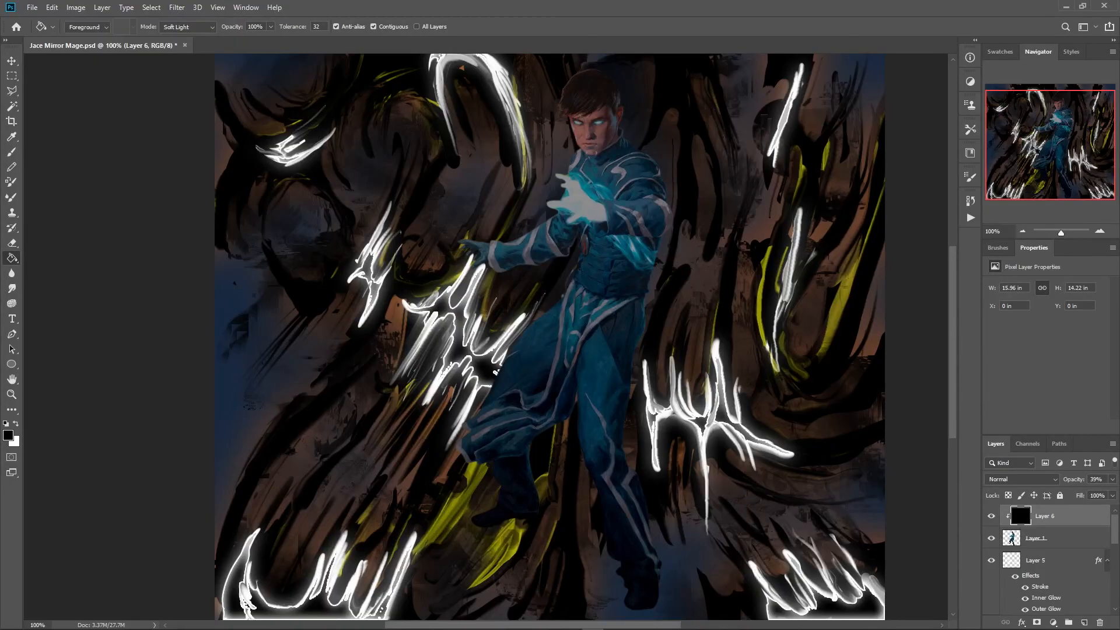
- Add another new layer clipped to the figure and prepare a white brush with 51% smoothing
key("ctrl+plus")
key("ctrl+plus")
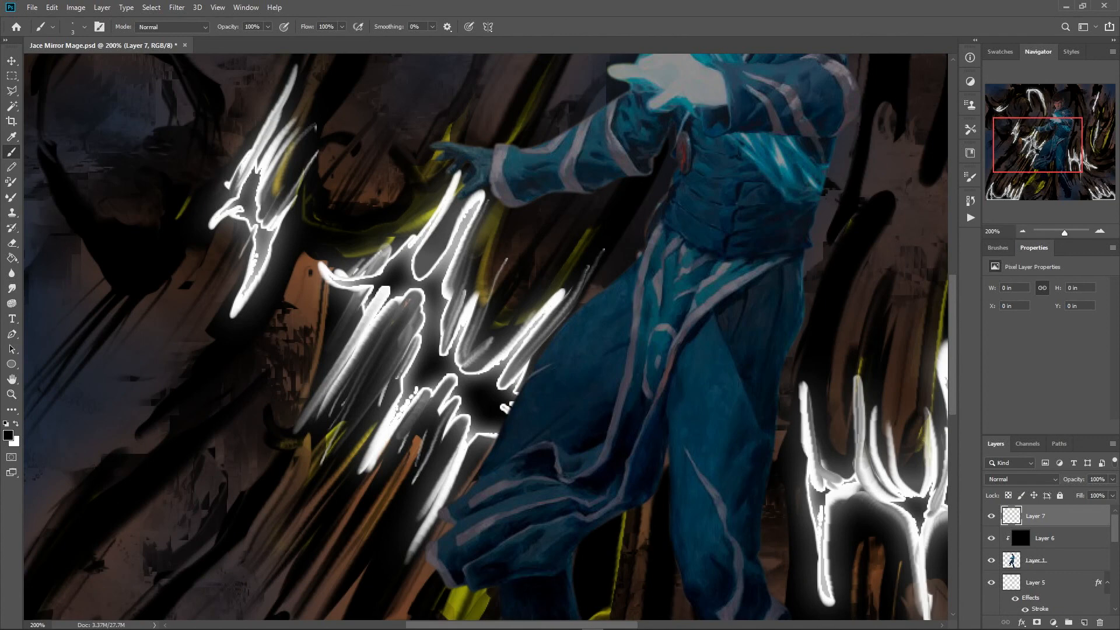
key("x")
key("ctrl+alt+g")
left_click_drag(439, 502, 457, 521)
key("ctrl+z")
left_click(970, 177)
left_click(970, 177)
left_click_drag(432, 26, 461, 40)
- Paint thin white rim-light lines along the edges of the figure's trousers, outstretched hand and sleeve
mouse_move(447, 519)
left_mouse_down()
mouse_move(499, 448)
mouse_move(546, 350)
mouse_move(626, 274)
left_mouse_up()
left_click_drag(466, 515, 514, 500)
mouse_move(461, 524)
left_mouse_down()
mouse_move(427, 554)
mouse_move(454, 587)
mouse_move(493, 551)
left_mouse_up()
mouse_move(776, 397)
left_mouse_down()
mouse_move(529, 272)
mouse_move(506, 447)
mouse_move(548, 515)
left_mouse_up()
left_click_drag(522, 245, 571, 506)
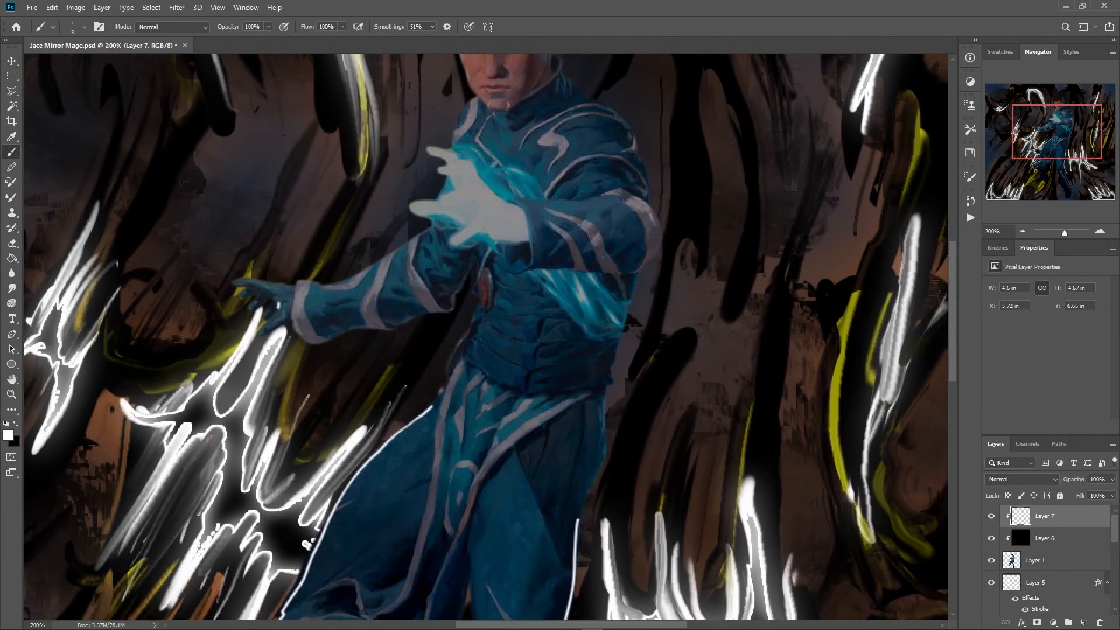
mouse_move(280, 303)
left_mouse_down()
mouse_move(322, 340)
mouse_move(353, 336)
mouse_move(277, 305)
mouse_move(252, 308)
mouse_move(231, 283)
left_mouse_up()
left_click_drag(291, 323, 294, 286)
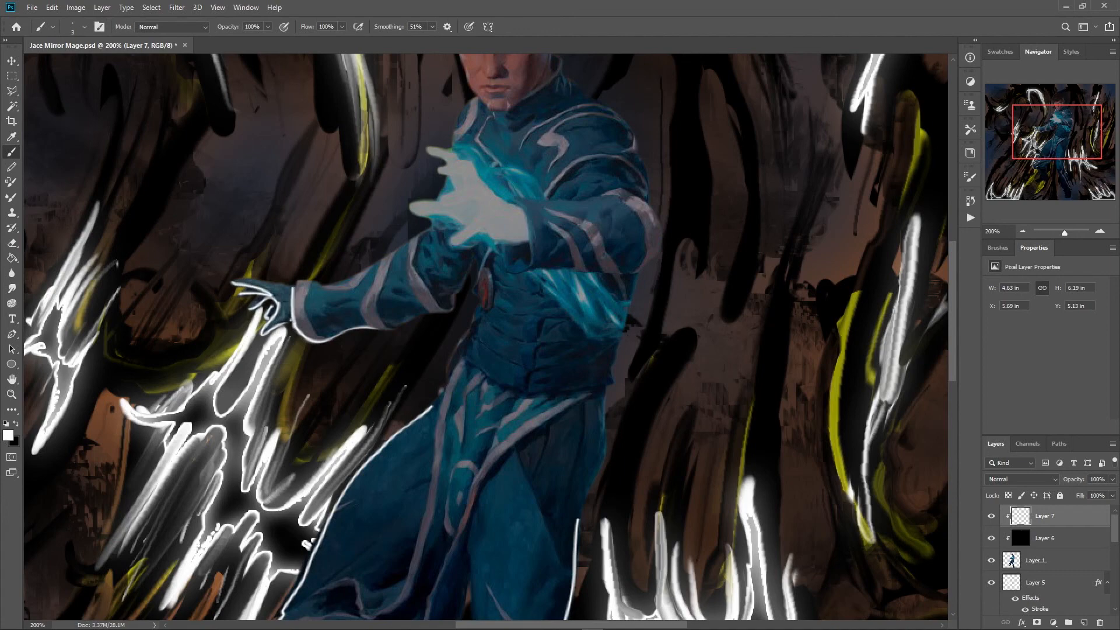
- Duplicate the rim-light layer and apply a Gaussian Blur with a 7.8 px radius to the copy
key("ctrl+minus")
key("ctrl+j")
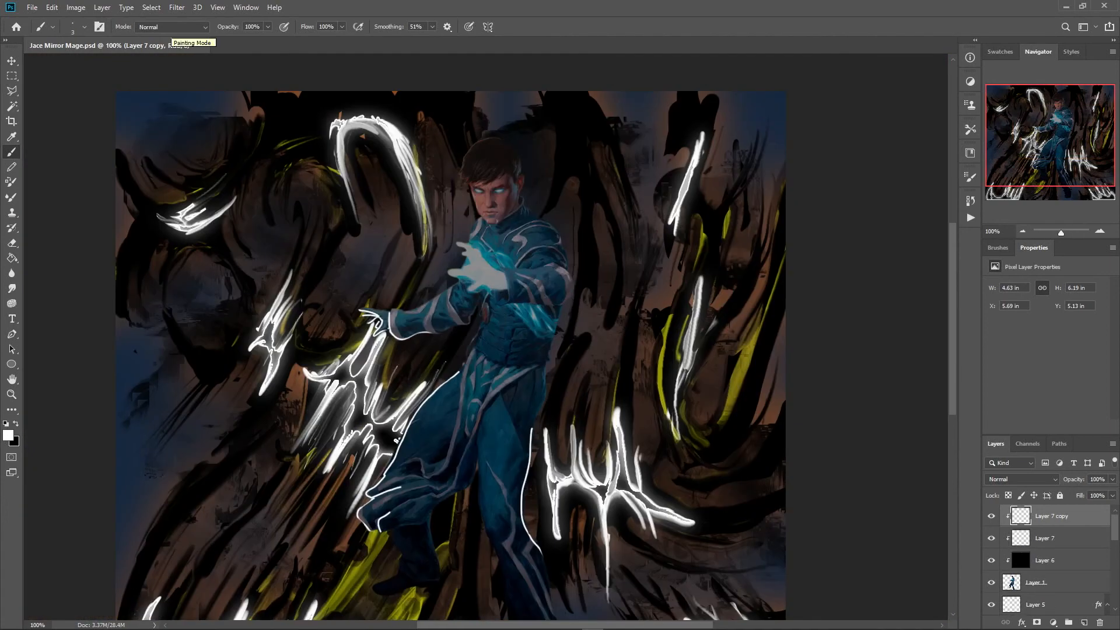
left_click(177, 8)
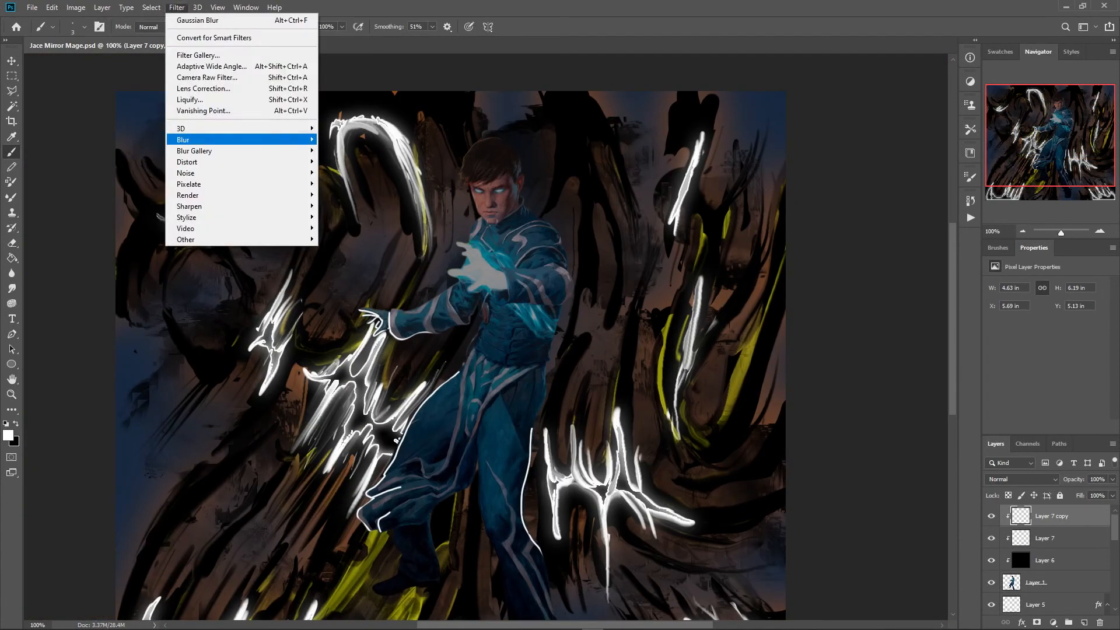
mouse_move(192, 139)
left_click(350, 183)
left_click_drag(958, 377, 972, 377)
key("Return")
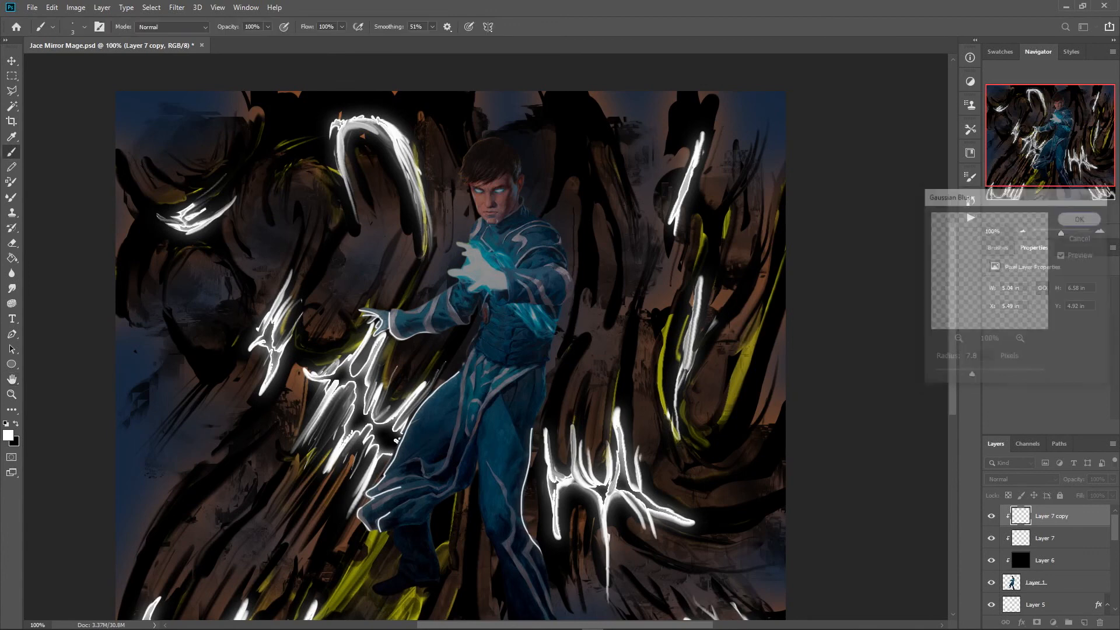
- Merge the blurred copy into the rim-light layer and smudge the rim lines along the edges of the figure's trousers
key("ctrl+e")
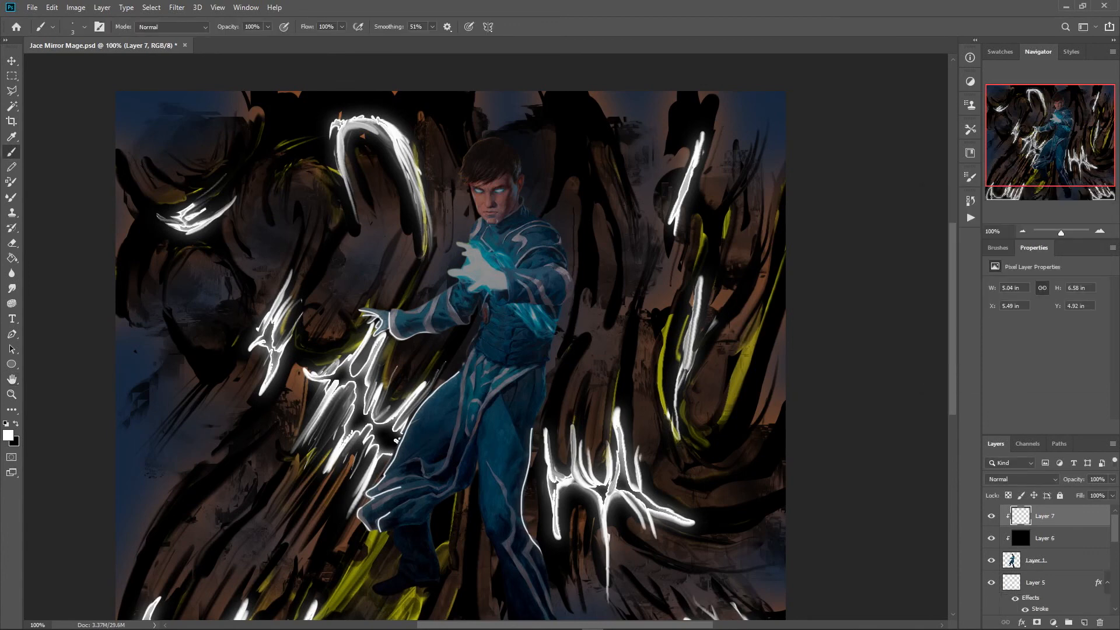
key("r")
left_click_drag(458, 373, 466, 360)
left_click_drag(532, 428, 540, 408)
mouse_move(395, 489)
left_mouse_down()
mouse_move(416, 481)
mouse_move(407, 503)
left_mouse_up()
- Add a new layer clipped to the figure and prepare a 150 px Soft Round brush with 0% hardness and 30% opacity
left_click(1085, 622)
key("]")
left_click(84, 27)
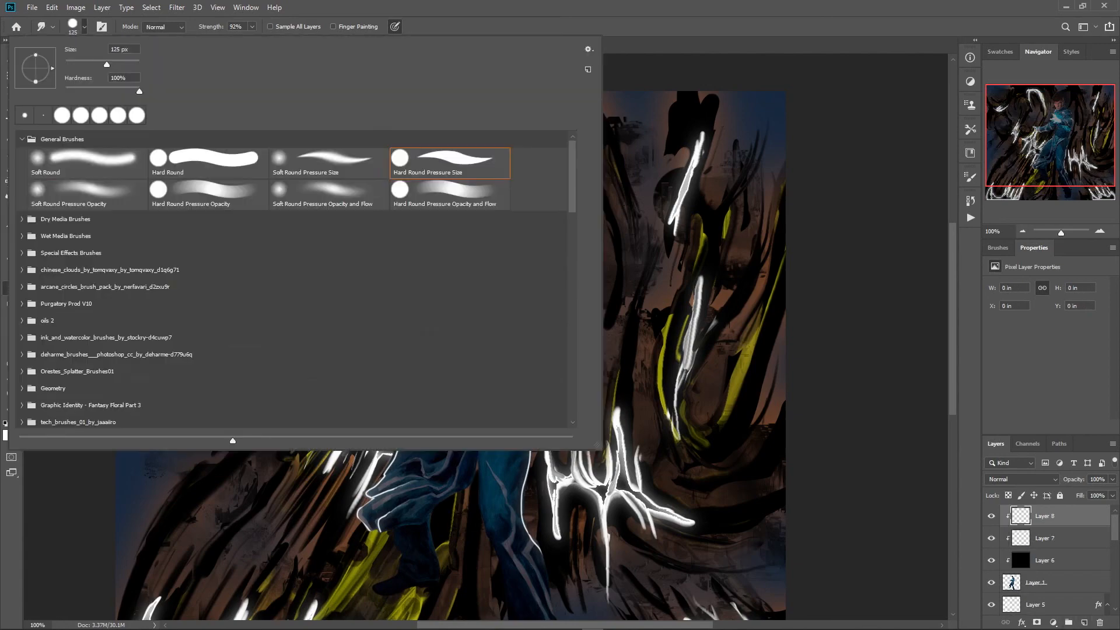
double_click(88, 163)
key("b")
left_click(84, 27)
left_click_drag(139, 91, 65, 91)
key("Return")
key("]")
key("]")
key("]")
key("]")
key("]")
key("]")
key("]")
key("]")
key("]")
key("]")
key("]")
key("]")
key("]")
key("]")
key("]")
key("]")
key("]")
key("]")
key("]")
key("]")
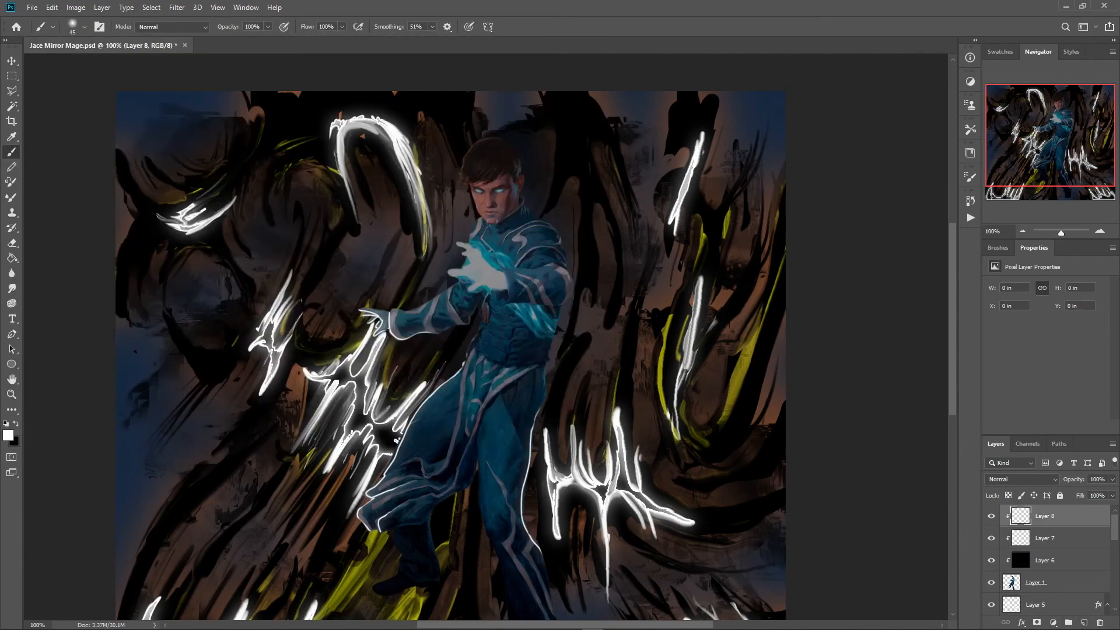
left_click(268, 27)
left_click_drag(271, 39, 231, 40)
- Paint soft white glow over the figure's shoulder, beneath the outstretched arm and along the legs
left_click_drag(534, 154, 575, 251)
left_click_drag(376, 339, 435, 345)
left_click_drag(467, 356, 358, 525)
key("ctrl+z")
left_click_drag(549, 386, 546, 563)
- Release the glow layer from the clipping mask and soften it with a Gaussian Blur
key("ctrl+alt+g")
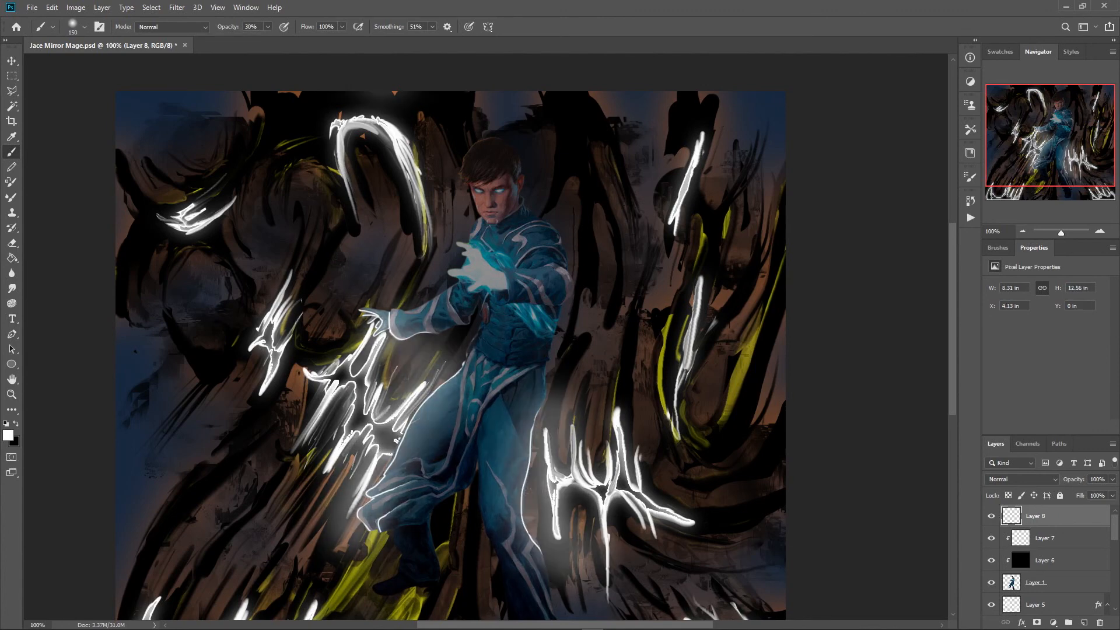
left_click(177, 7)
mouse_move(183, 140)
left_click(349, 182)
left_click_drag(971, 377, 994, 377)
key("Return")
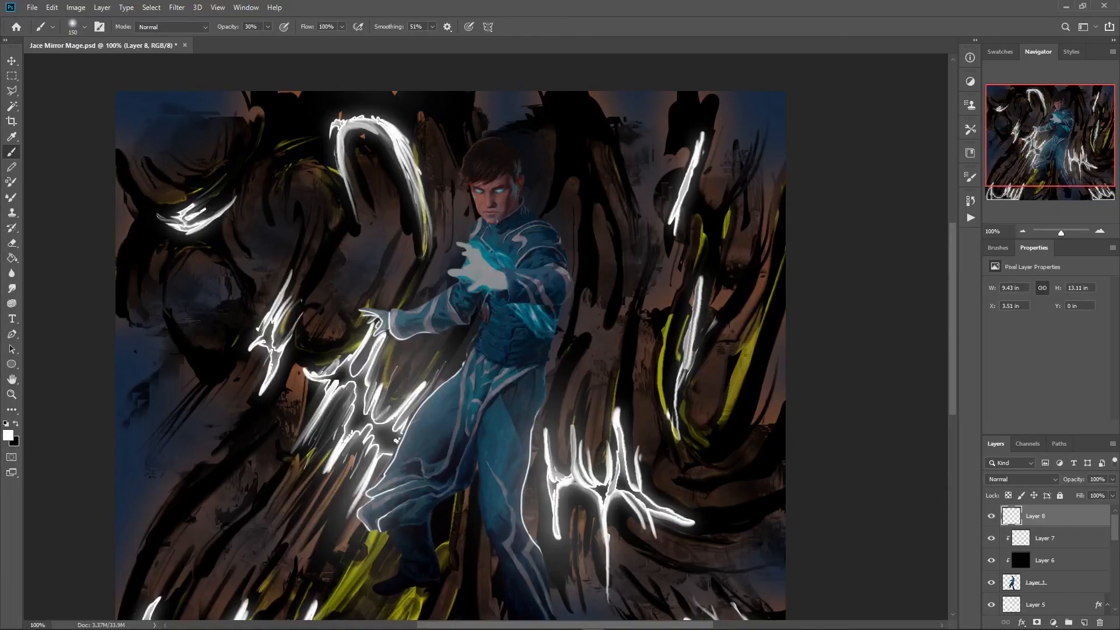
- Save the layer style of the glowing streaks on Layer 5 as a new style named "tutorial style"
left_click(1107, 538)
double_click(1062, 538)
left_click(1008, 320)
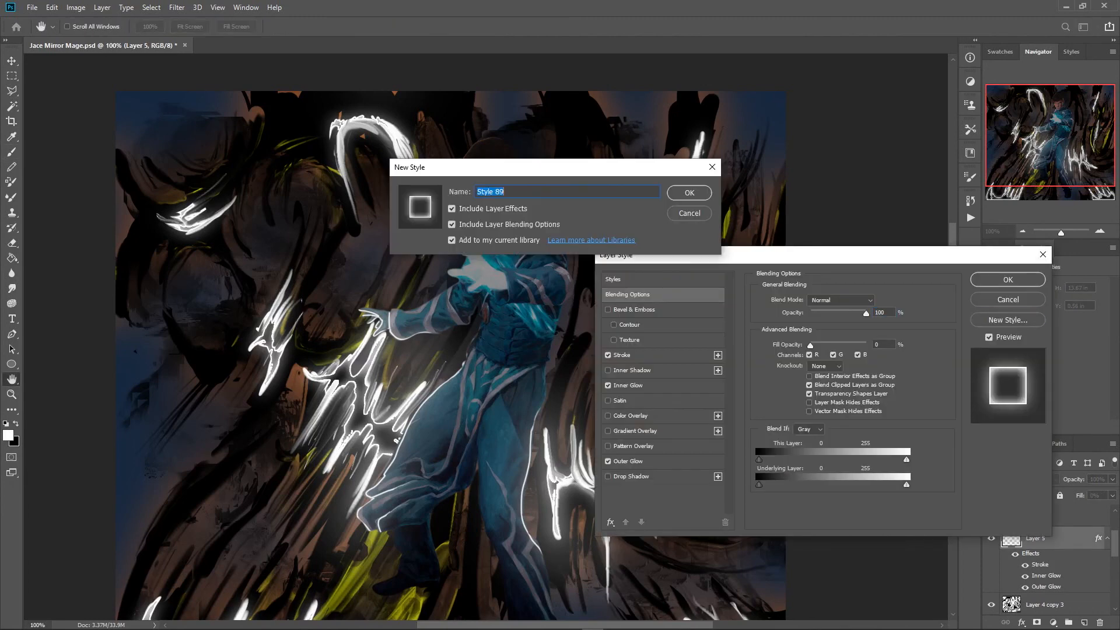
type("tutorial style")
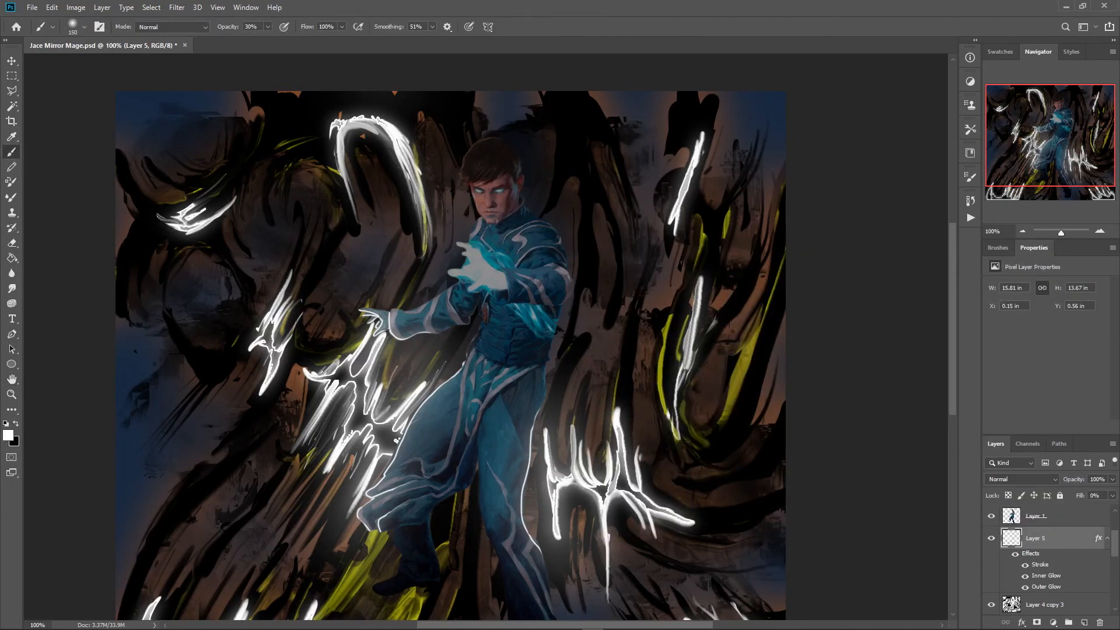
- Add a new layer above the soft glow layer and apply the saved tutorial style to it
left_click(1085, 623)
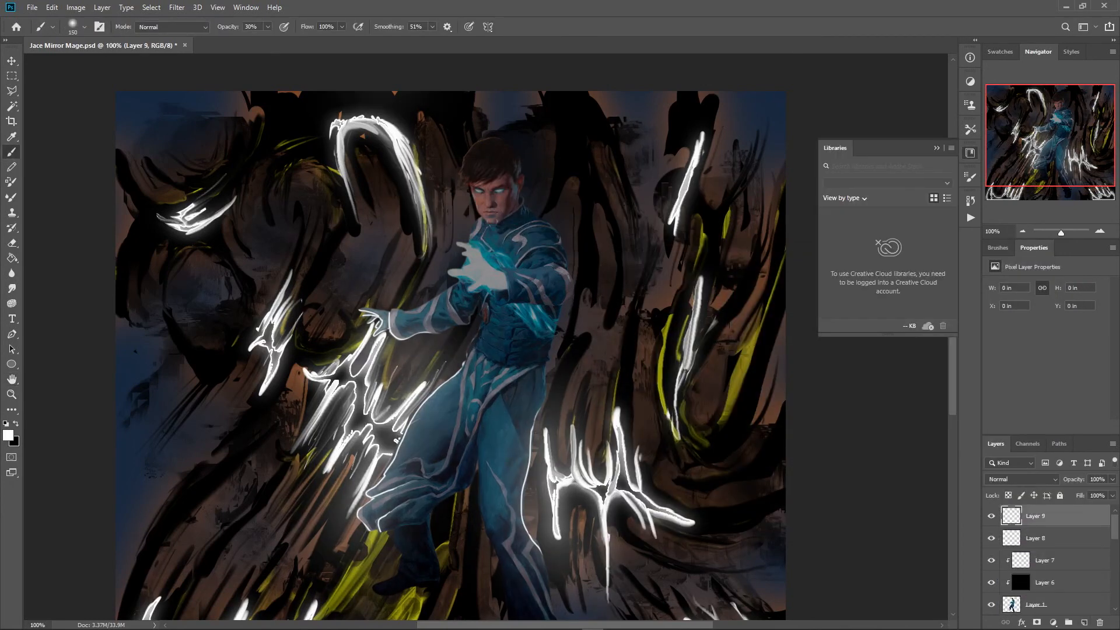
left_click(1072, 52)
left_click_drag(1115, 100, 1115, 187)
left_click(1047, 215)
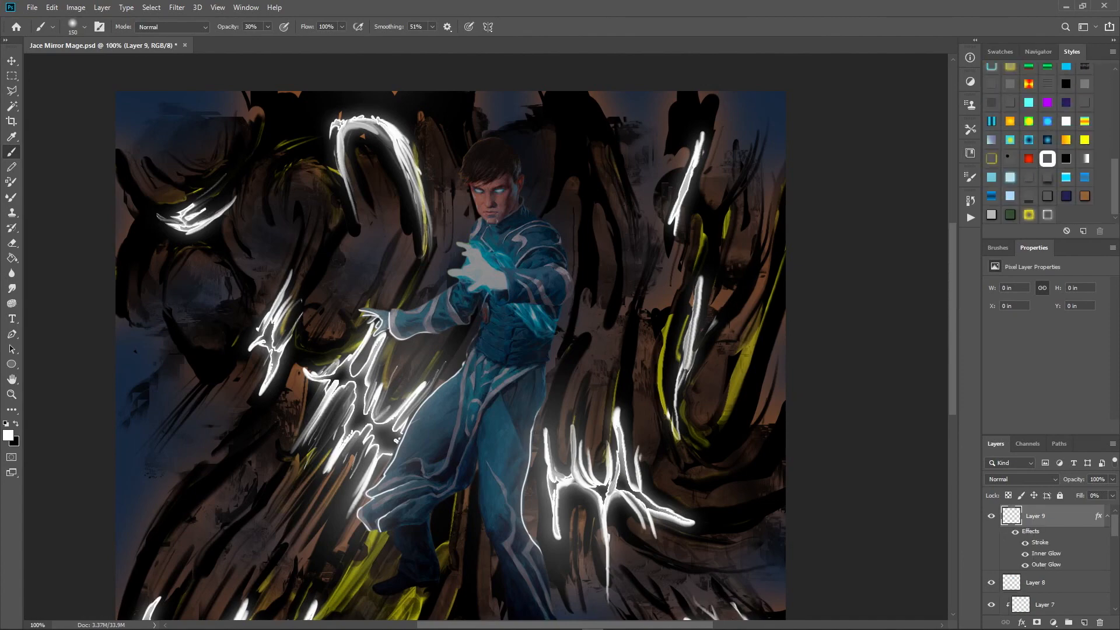
- Set the brush hardness to 100% and turn on Shape Dynamics with 100% size jitter
left_click(76, 27)
left_click_drag(66, 91, 137, 91)
left_click(971, 177)
left_click(780, 222)
left_click_drag(826, 205, 943, 205)
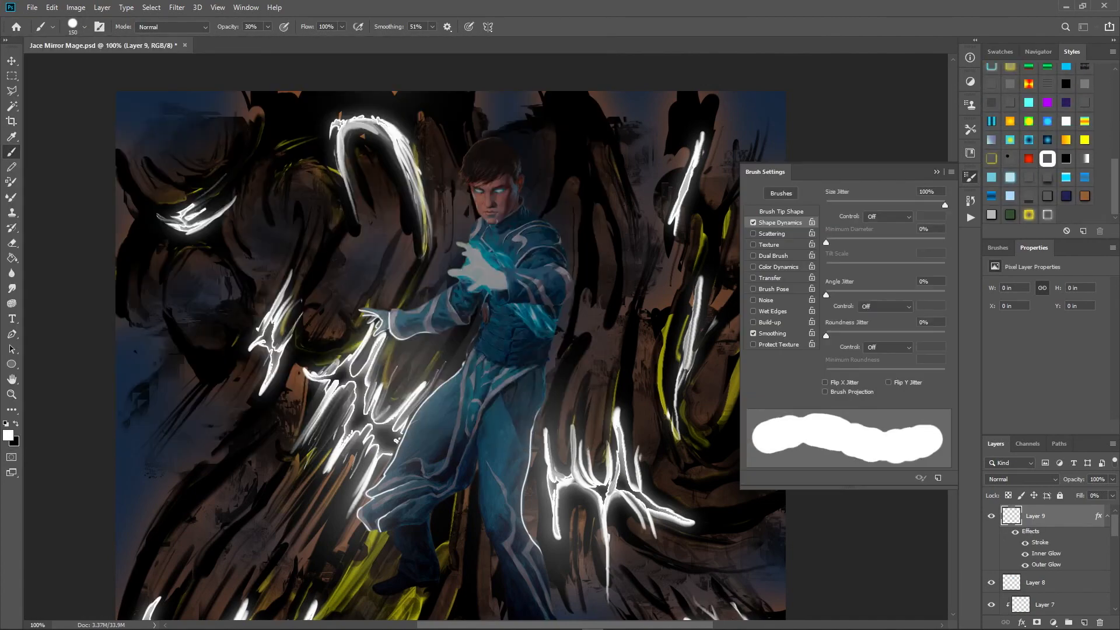
- Enable brush scattering, change the size jitter control, and set the brush tip to 565% spacing and 11 px size
left_click(772, 233)
left_click_drag(827, 206, 863, 205)
left_click(780, 222)
left_click(887, 217)
left_click(884, 235)
left_click(781, 212)
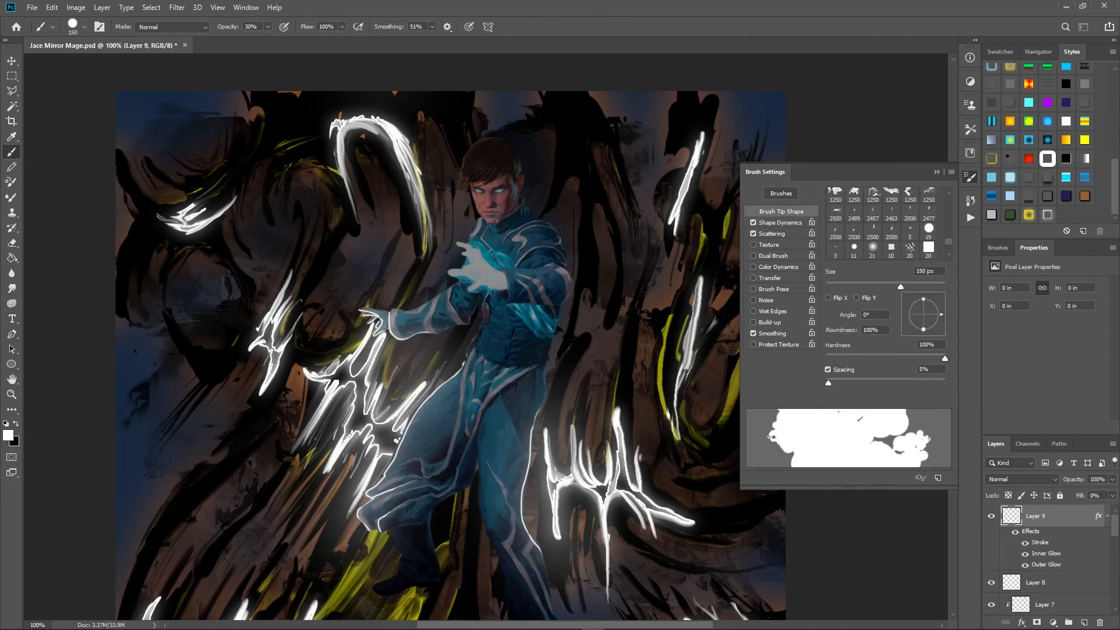
left_click_drag(829, 384, 934, 383)
left_click_drag(901, 287, 831, 286)
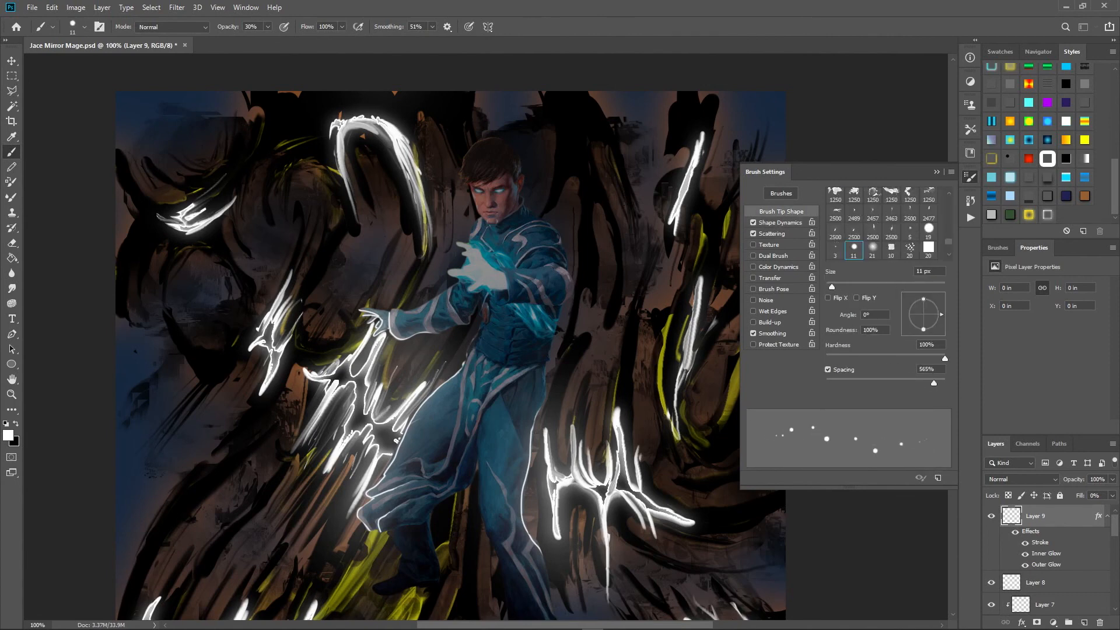
- Raise the scatter amount of the 10 px brush close to its maximum, then set opacity to 100% and smoothing to 0%
left_click(970, 177)
left_click(971, 176)
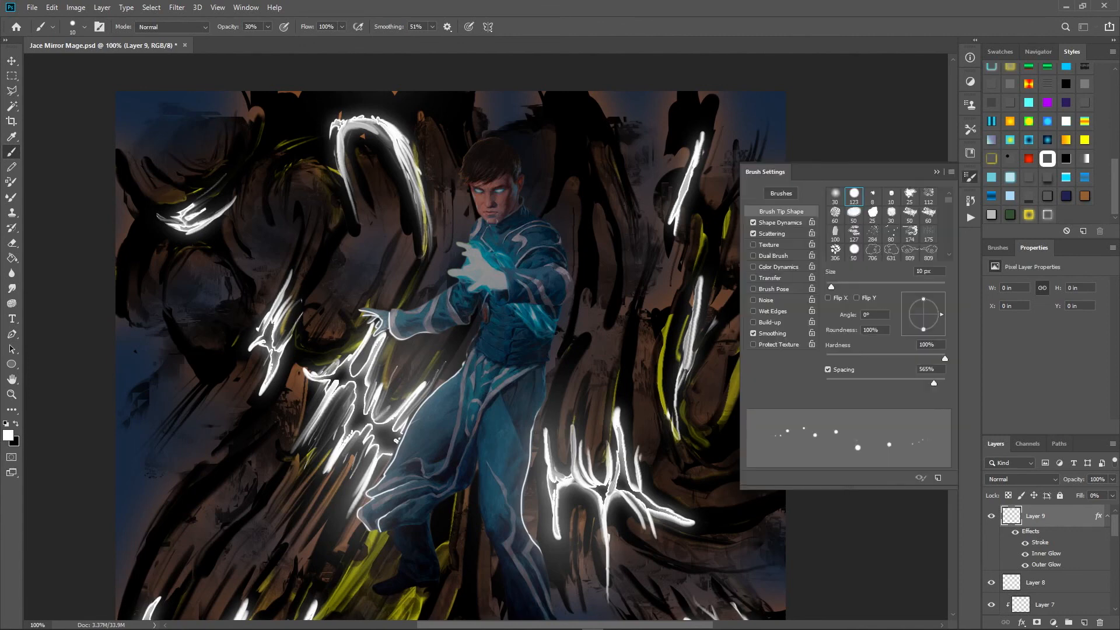
left_click(772, 234)
left_click_drag(863, 205, 943, 204)
left_click(970, 177)
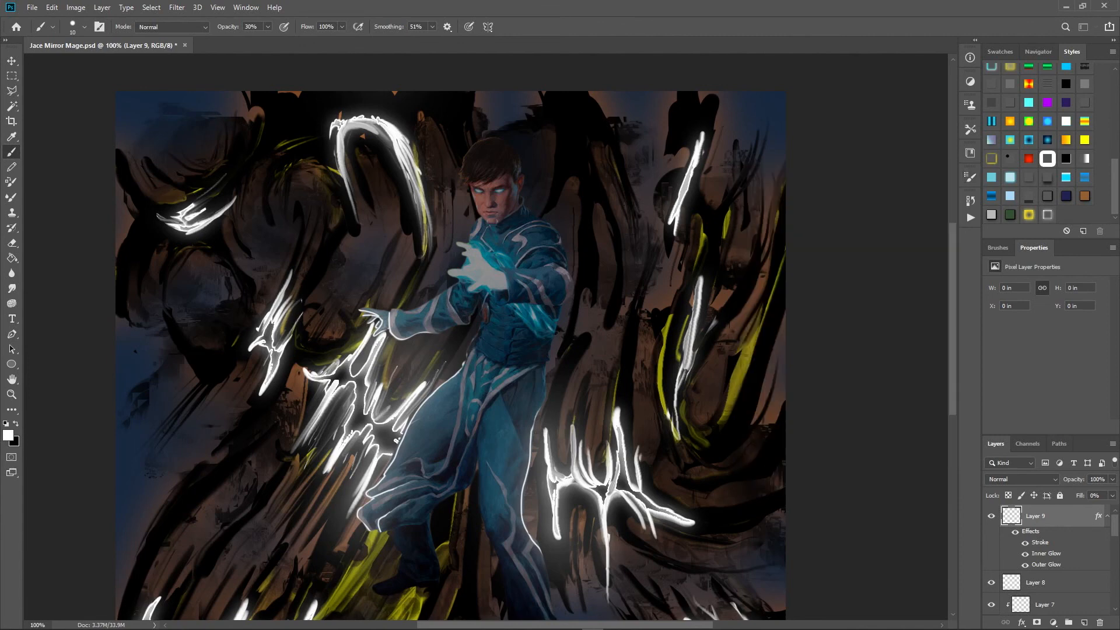
left_click(267, 26)
left_click_drag(269, 40, 308, 40)
left_click(432, 26)
left_click_drag(434, 39, 407, 39)
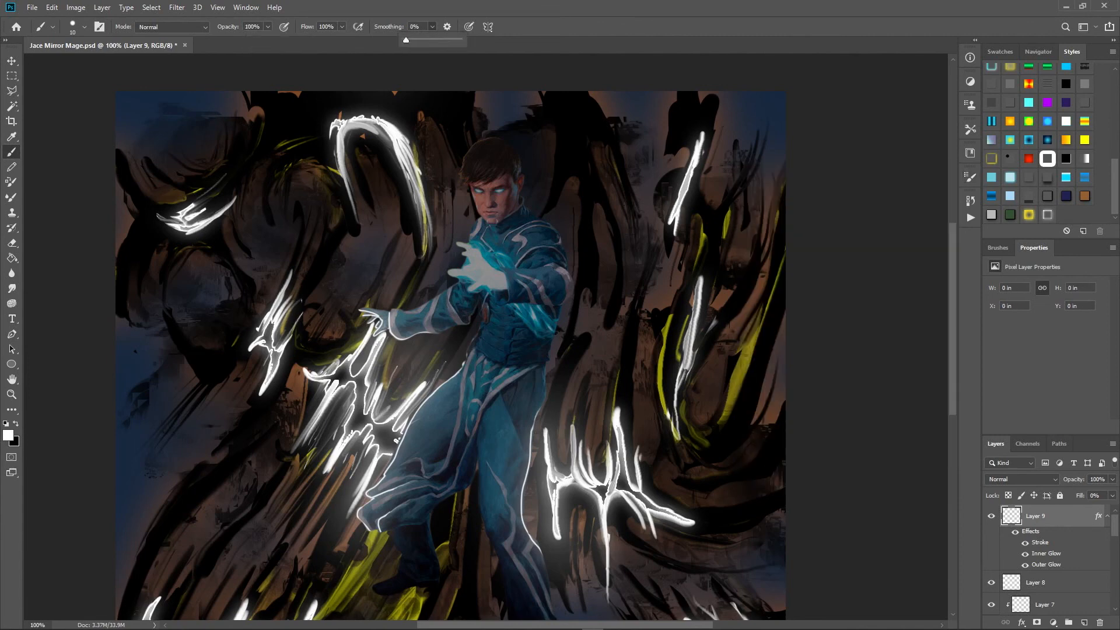
- Paint scattered glowing particles around the white energy streaks across the whole background, including the lower corners
left_click_drag(608, 466, 623, 490)
left_click_drag(552, 484, 537, 503)
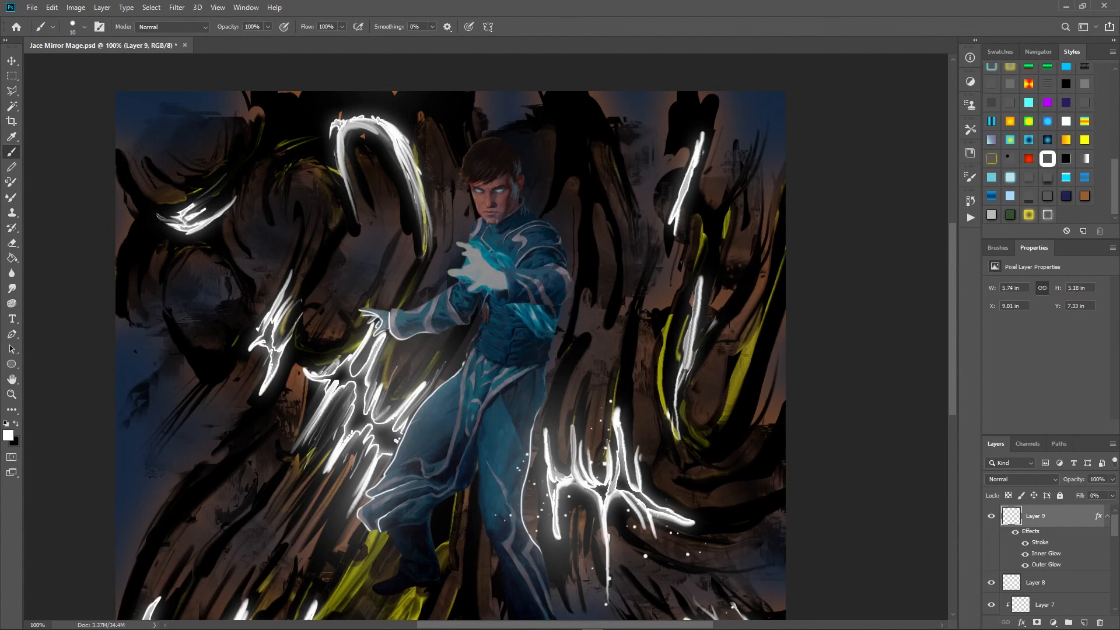
left_click_drag(694, 326, 684, 403)
left_click_drag(700, 286, 676, 216)
left_click_drag(437, 318, 327, 402)
left_click_drag(333, 466, 289, 402)
left_click_drag(263, 368, 297, 283)
left_click_drag(225, 207, 166, 224)
scroll(455, 339, "down", 5)
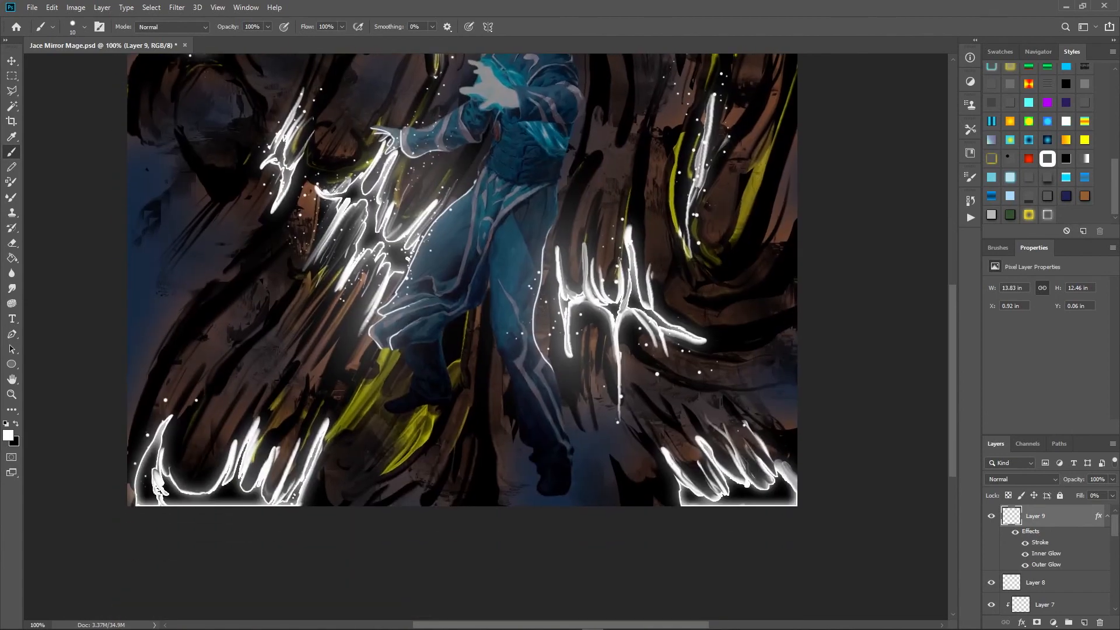
left_click_drag(704, 490, 794, 475)
key("ctrl+minus")
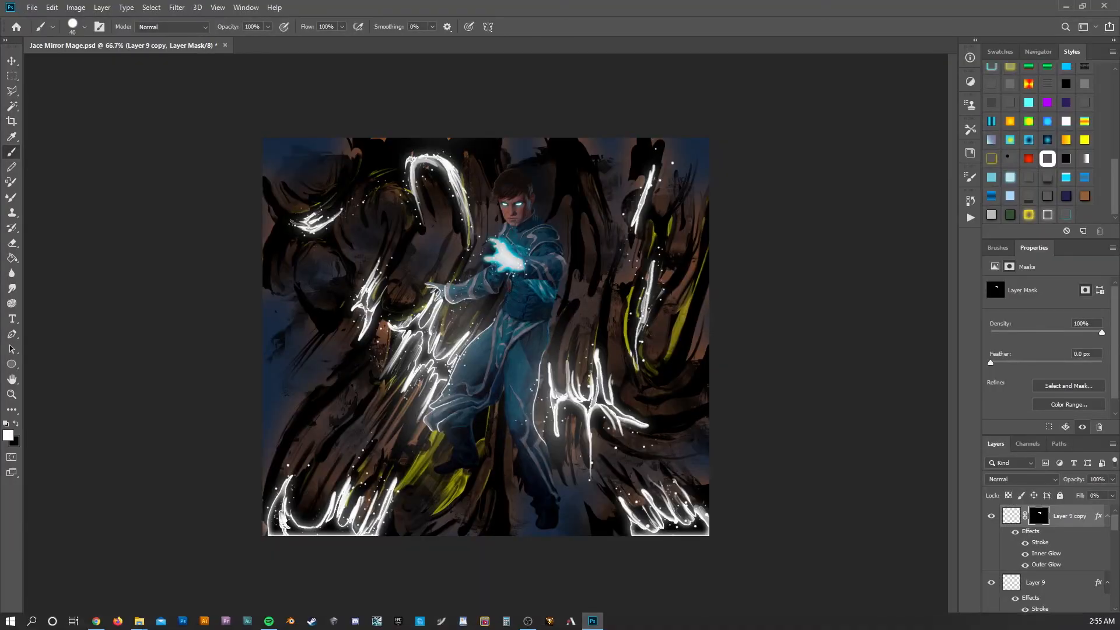
- Copy the whole canvas merged and paste it in place as a new top layer
key("ctrl+a")
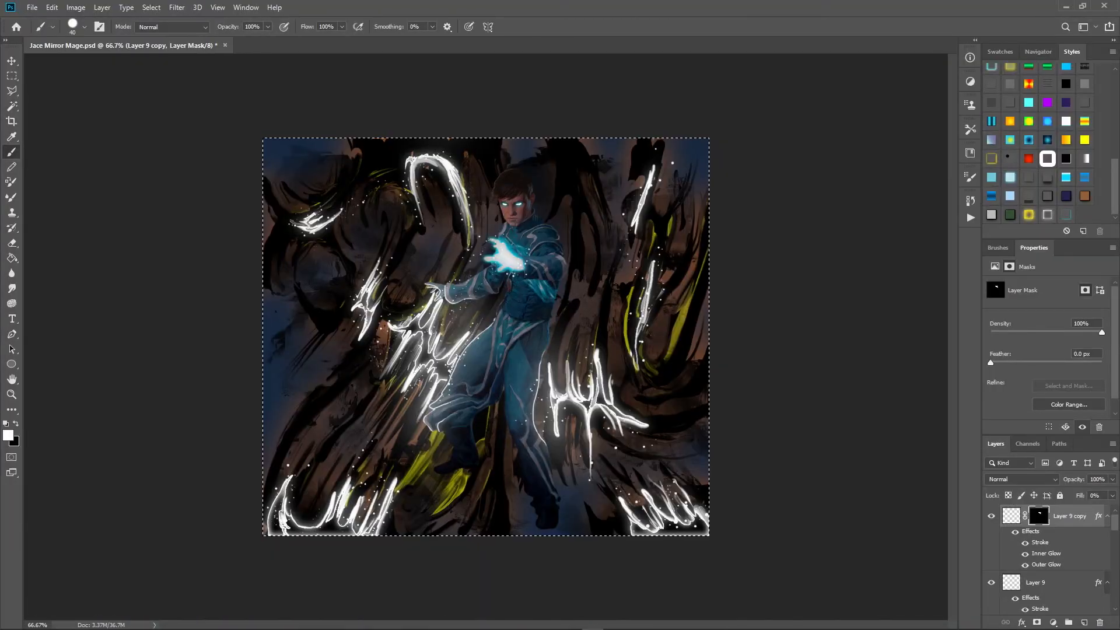
key("ctrl+shift+c")
key("ctrl+shift+v")
- Smudge the edges of the figure's trousers, shoulder, forearm and lower leg with a 15 px Smudge brush at 92% strength
left_click(12, 289)
left_click(84, 27)
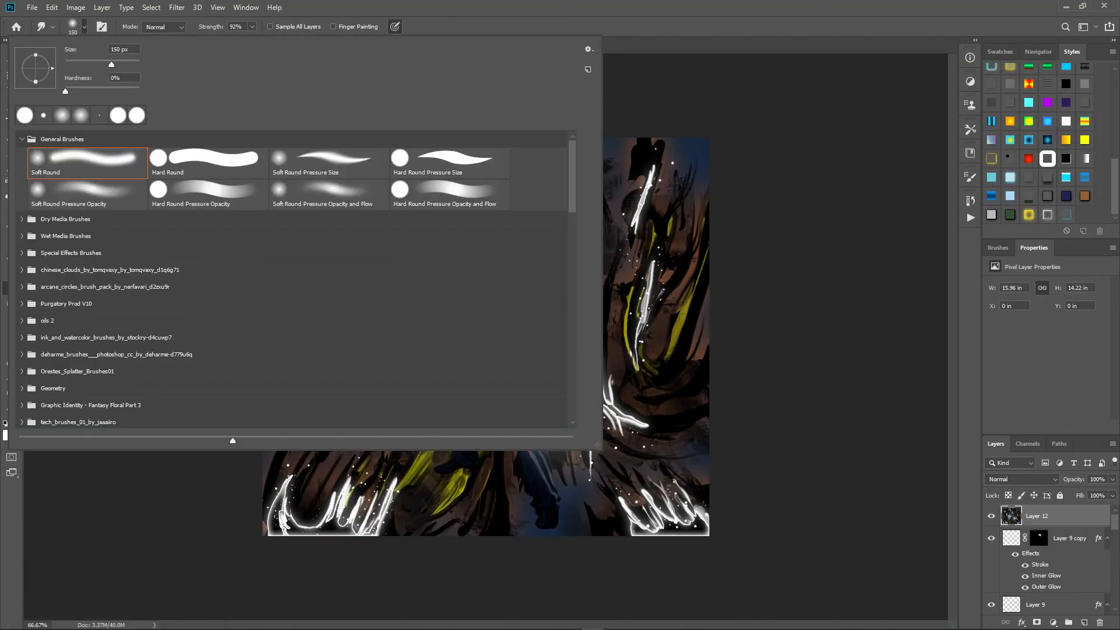
left_click(84, 27)
key("bracketleft")
key("bracketleft")
key("bracketleft")
key("bracketleft")
key("bracketleft")
key("bracketleft")
key("bracketleft")
key("bracketleft")
key("bracketleft")
key("bracketleft")
key("bracketleft")
key("bracketleft")
key("bracketleft")
left_click_drag(506, 401, 512, 384)
left_click_drag(509, 413, 512, 380)
mouse_move(552, 220)
left_mouse_down()
mouse_move(555, 200)
mouse_move(563, 207)
left_mouse_up()
left_click_drag(537, 465, 536, 423)
left_click_drag(537, 457, 538, 409)
left_click_drag(489, 289, 480, 304)
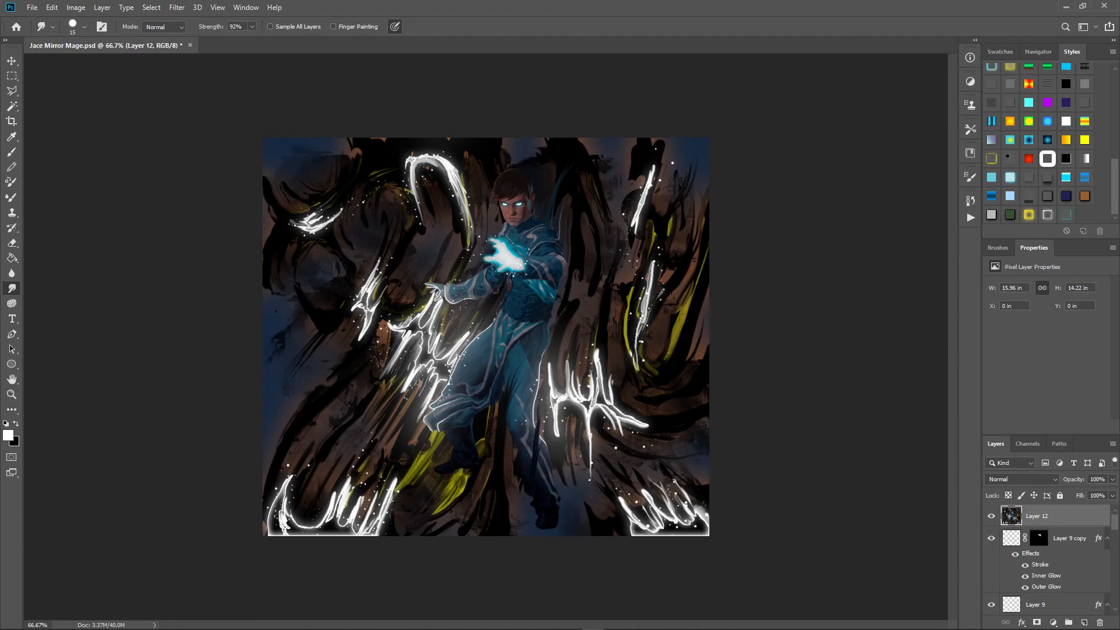
mouse_move(444, 422)
left_mouse_down()
mouse_move(433, 443)
mouse_move(457, 408)
left_mouse_up()
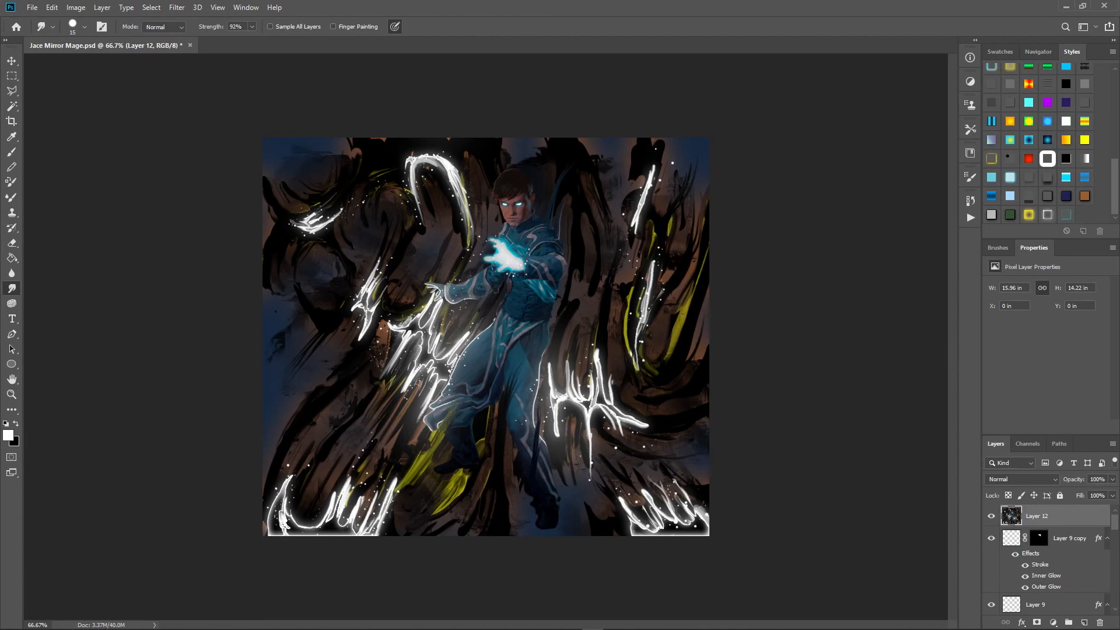